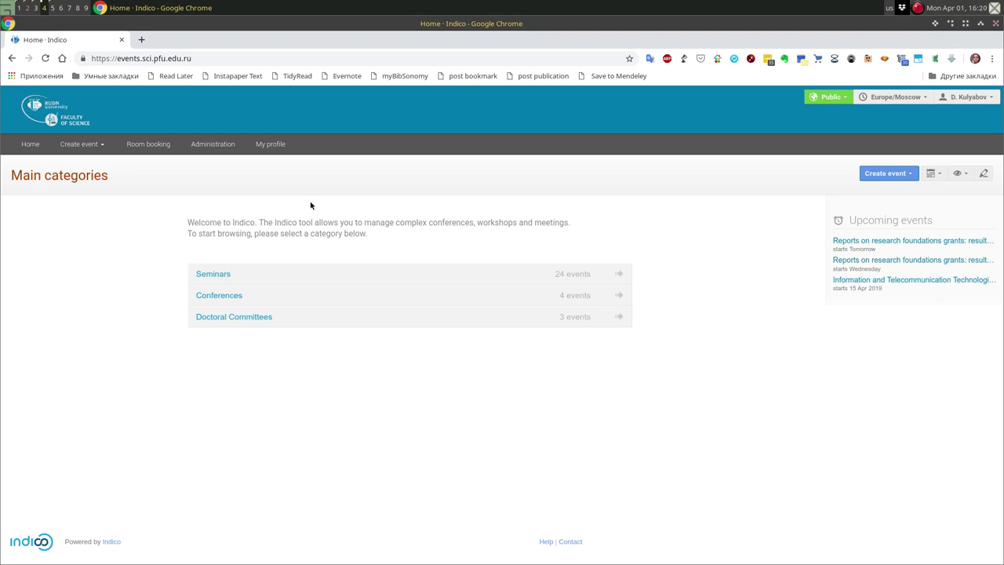
- Examine the emails and the list of favourite users in the profile settings
click(271, 144)
click(277, 145)
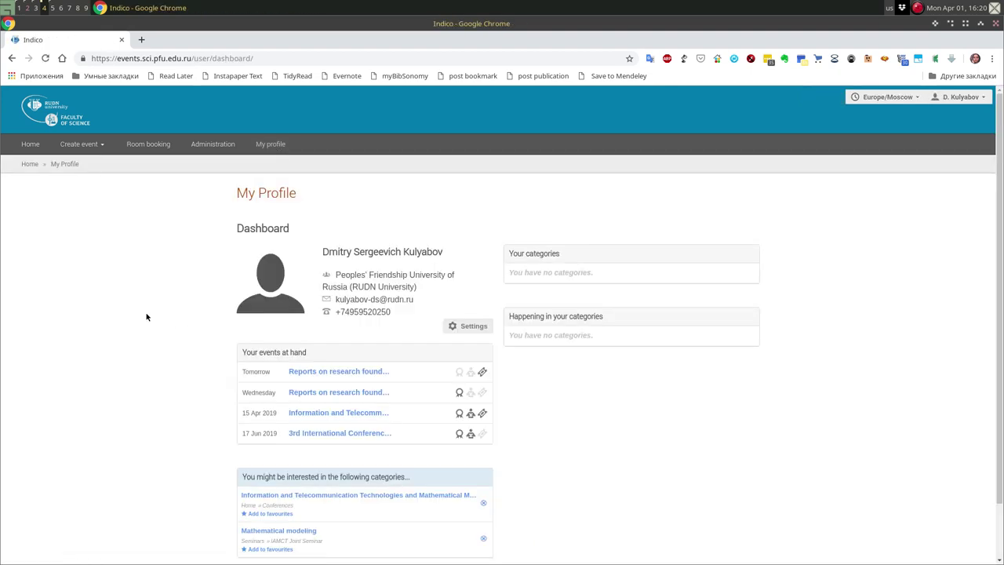
click(470, 328)
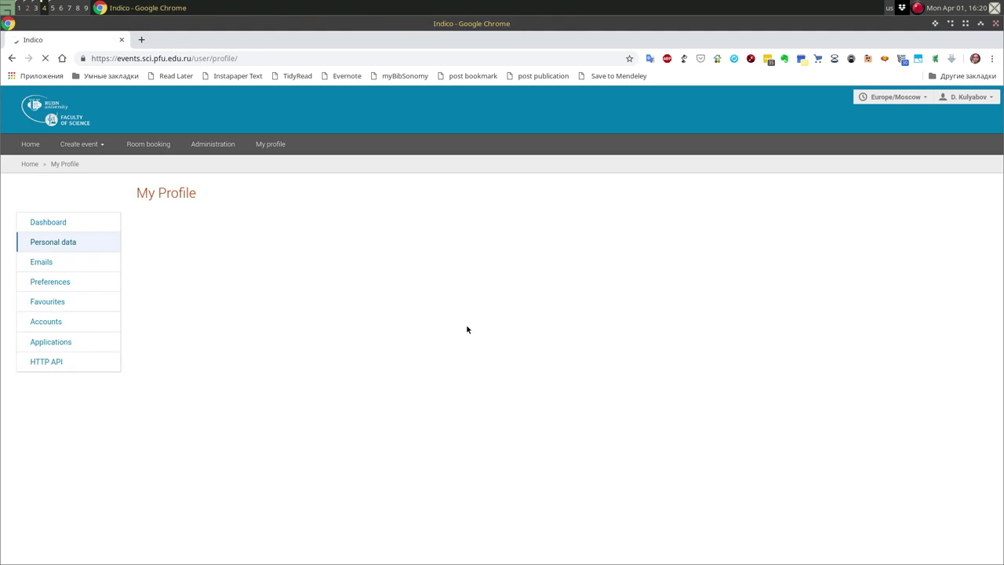
click(54, 264)
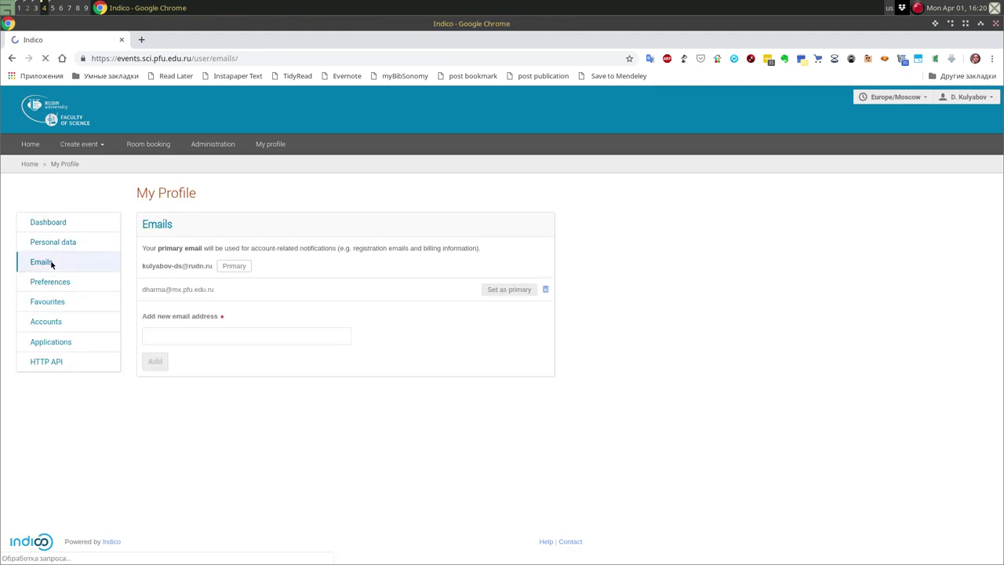
click(48, 302)
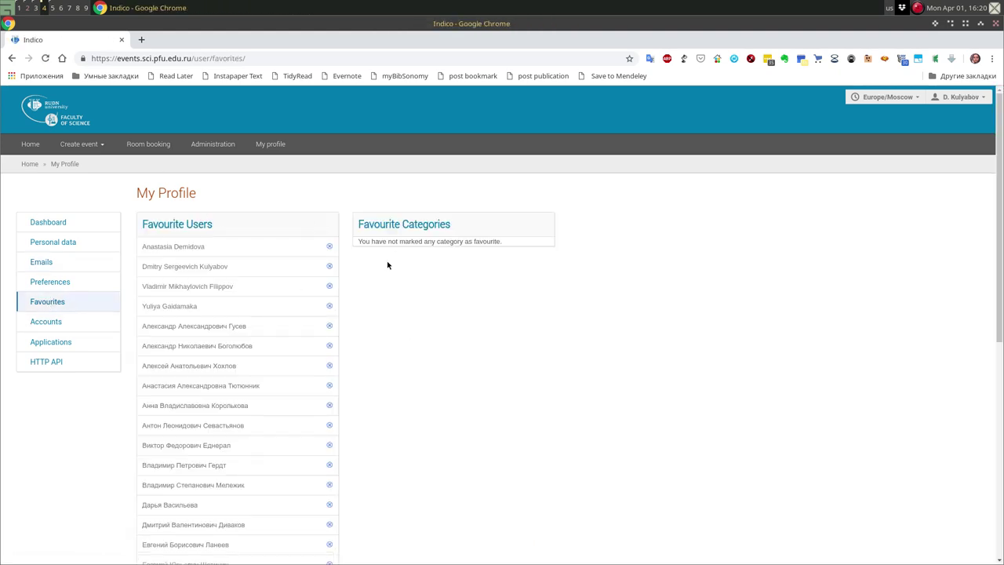
scroll(235, 374, down, 10)
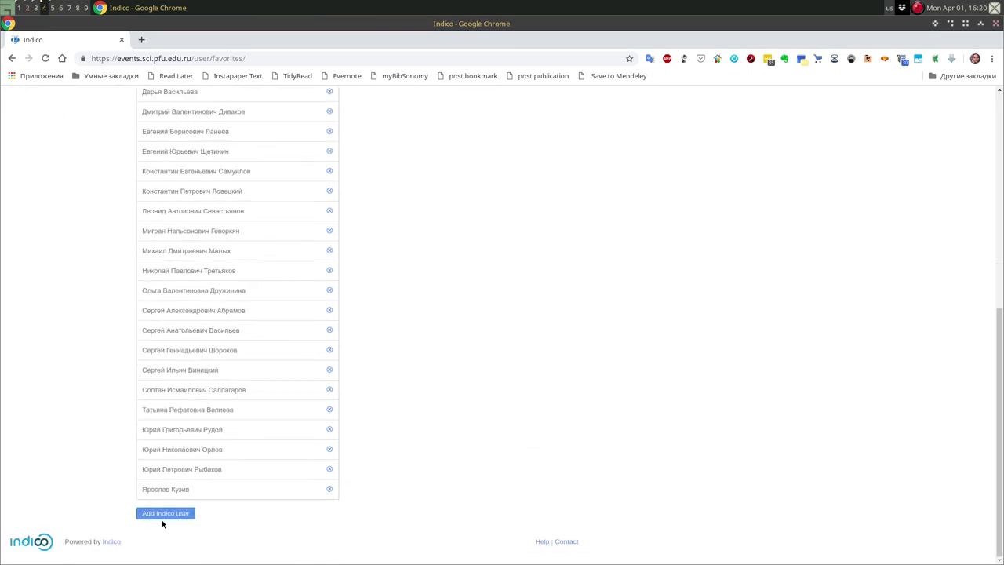
scroll(247, 307, up, 5)
scroll(247, 300, down, 6)
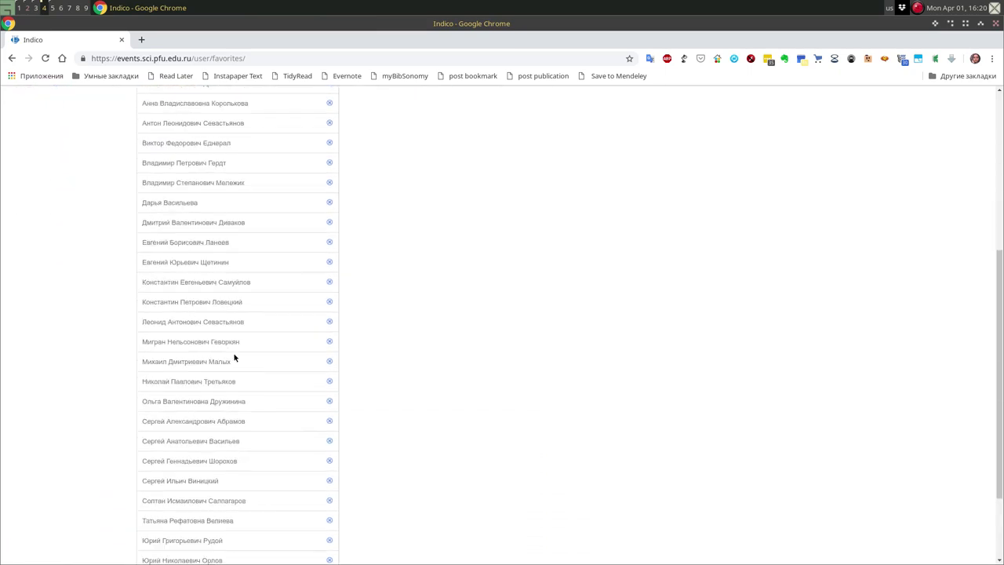
- Search the Indico users by partial family name for a new favourite, select the match and leave without adding anyone
click(166, 513)
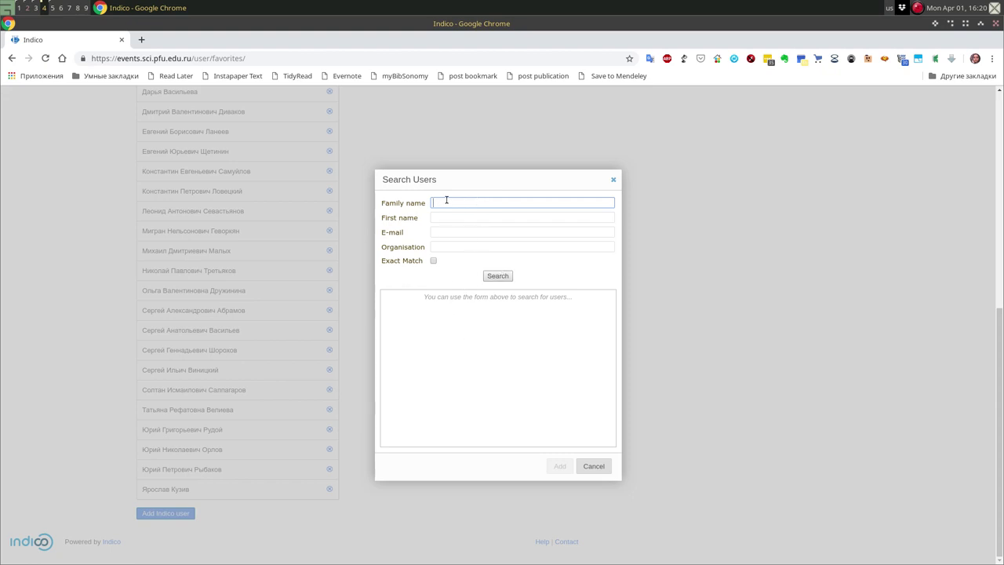
key(alt+shift)
key(alt+shift)
text(gay)
click(490, 275)
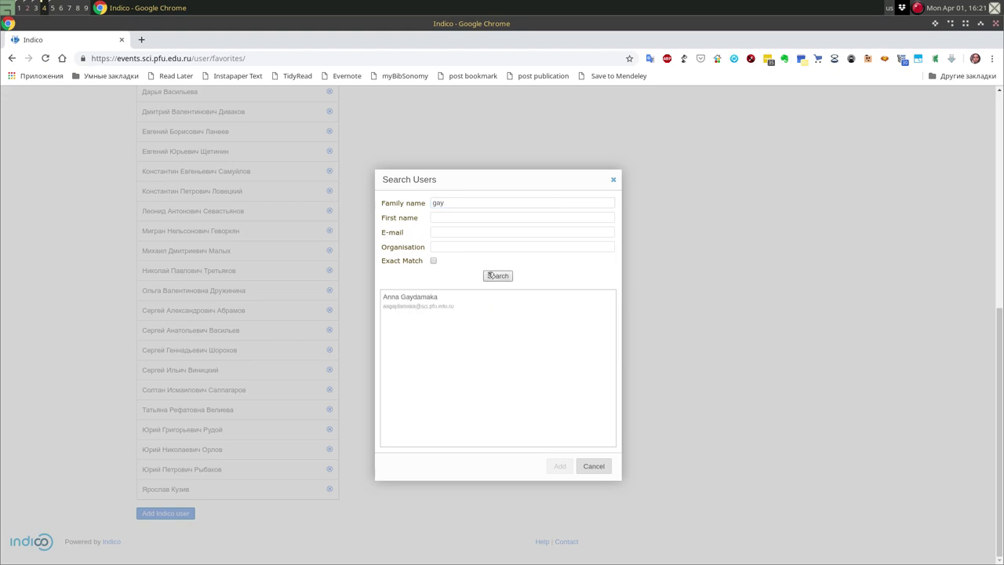
click(416, 305)
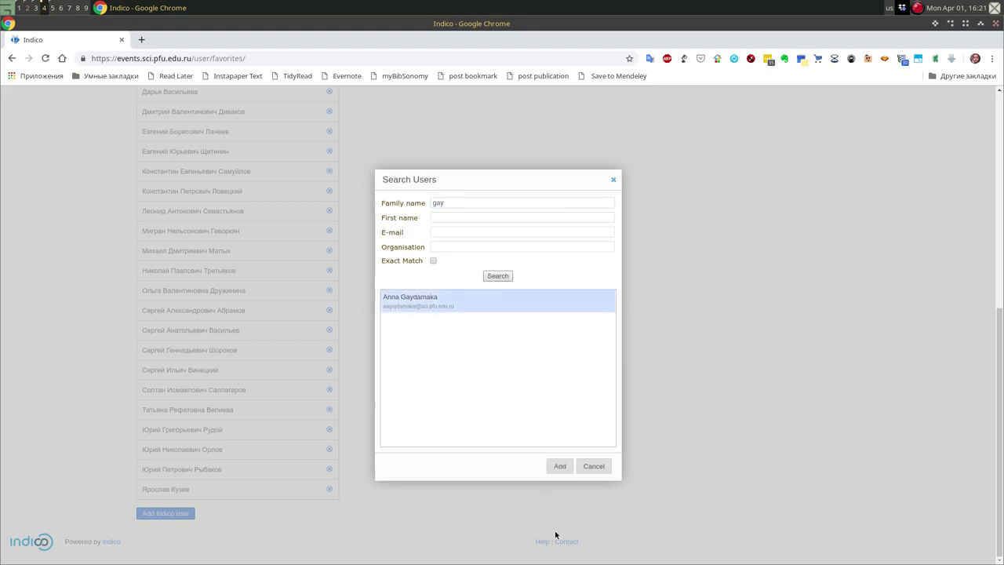
click(599, 469)
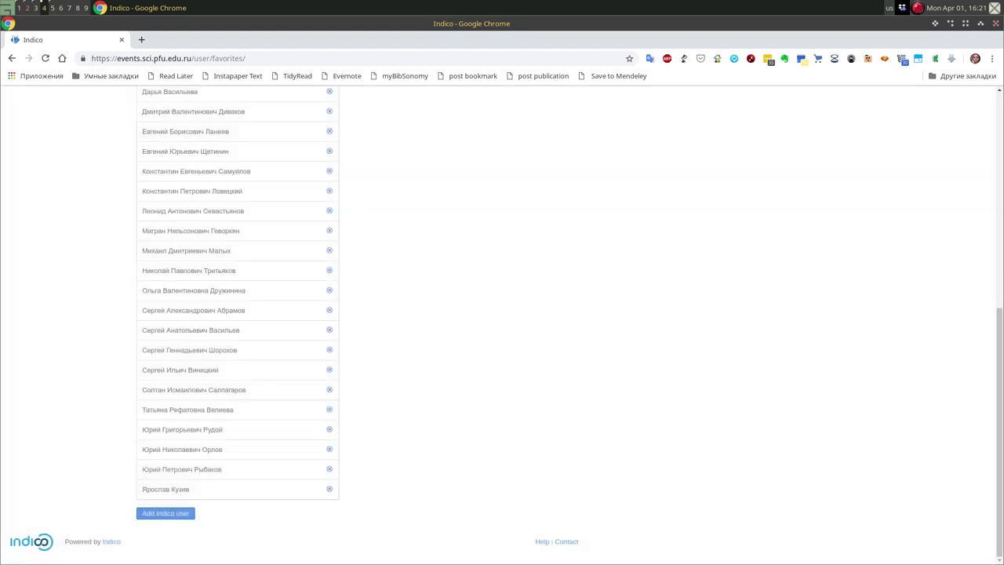
- Return to the main categories and open the Mathematical modeling category of the IAMCT Joint Seminar
scroll(208, 305, up, 5)
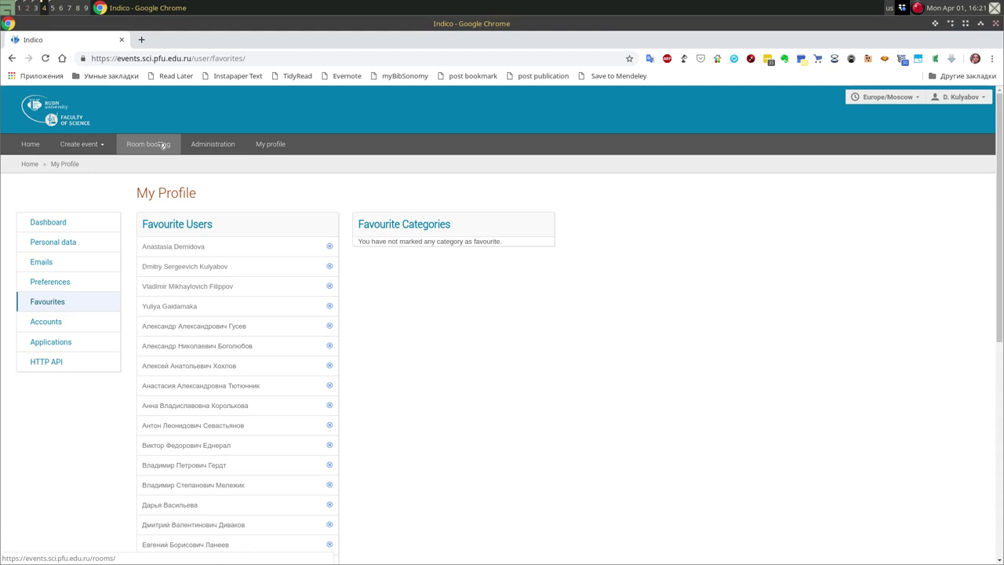
click(59, 114)
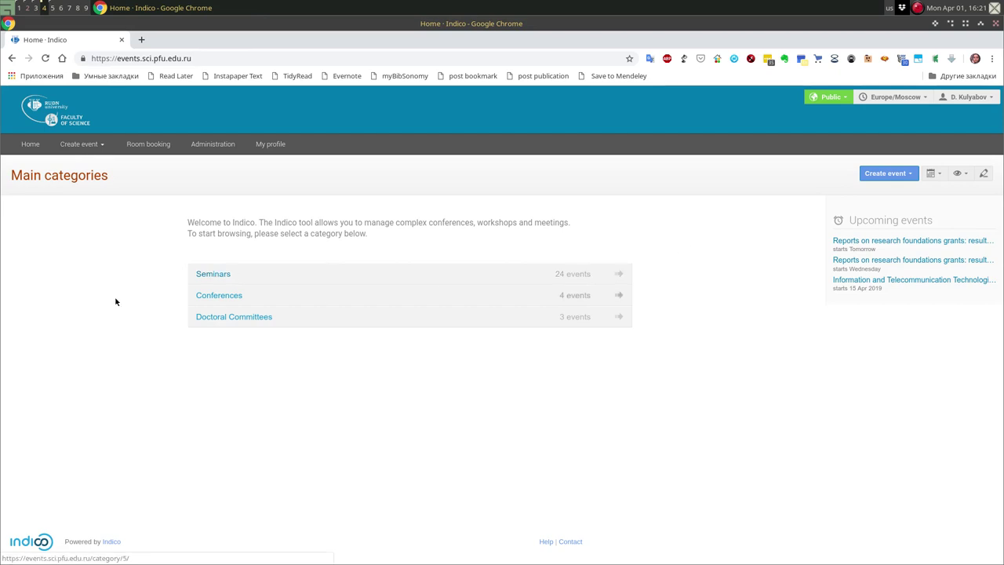
click(215, 278)
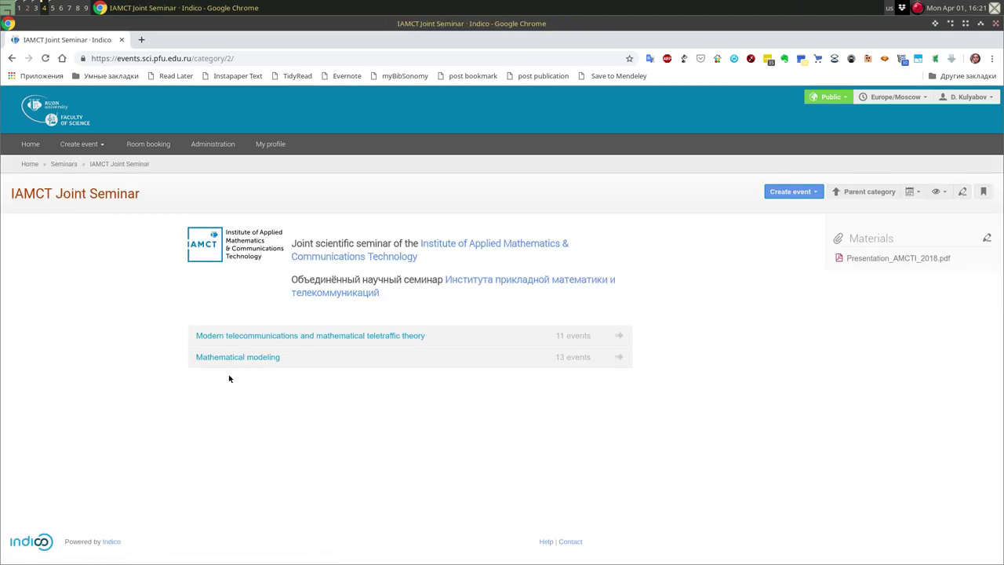
click(240, 358)
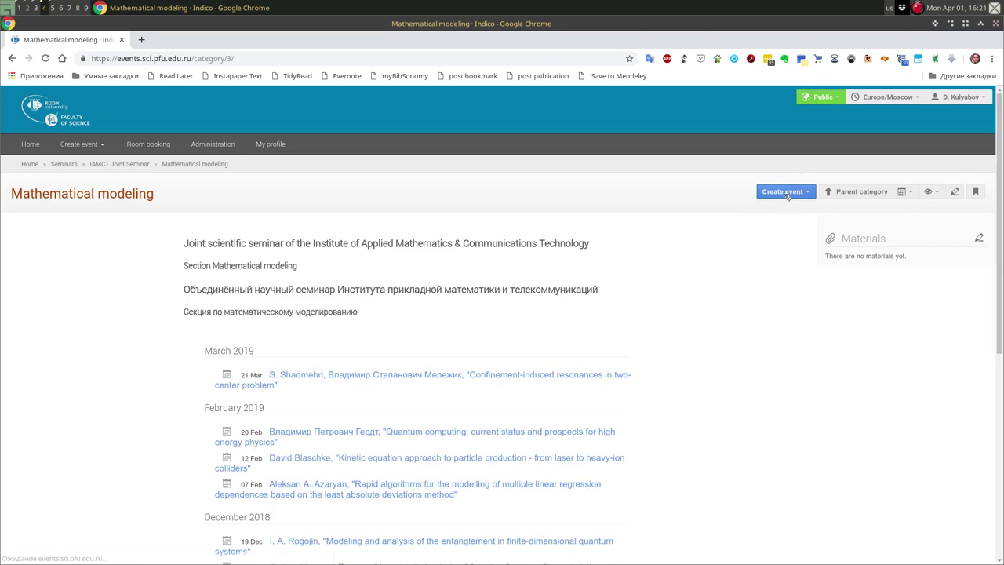
- Start a new lecture in the Mathematical modeling category with the event title "Test seminar"
click(784, 191)
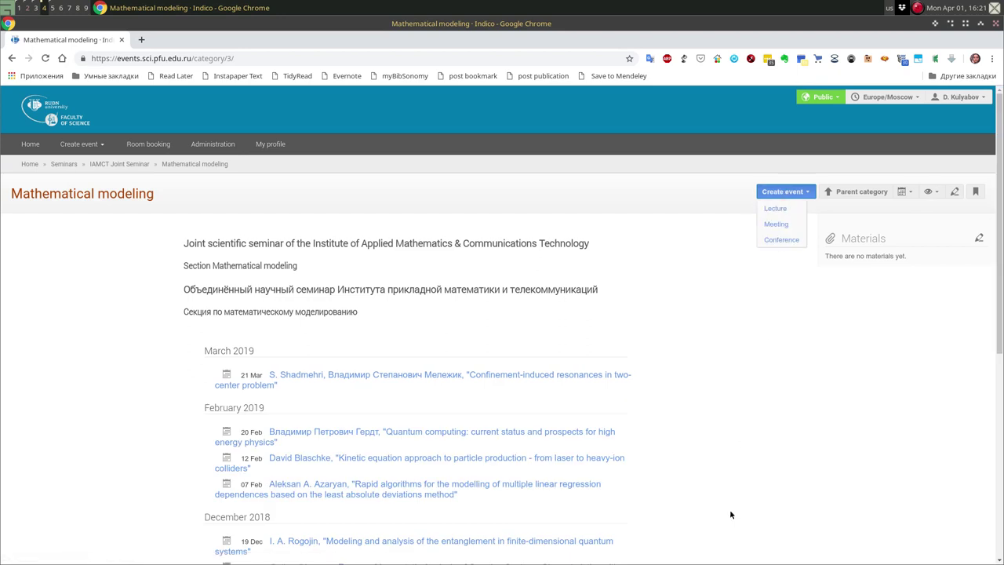
click(784, 209)
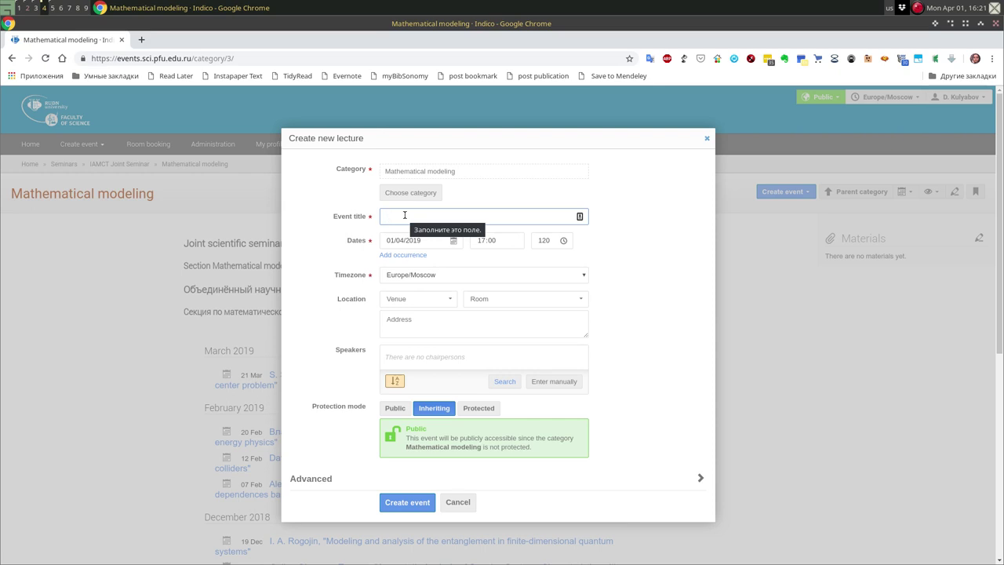
text(Test)
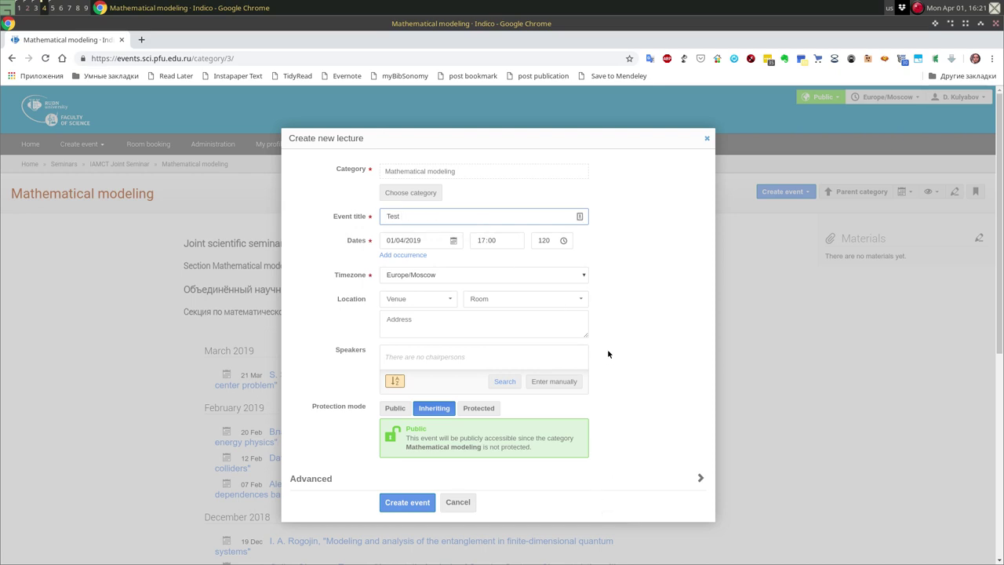
text( seminar)
- Choose the listed street-address venue and "3-2-110 - room 110" as the lecture's location, and create the event
click(453, 299)
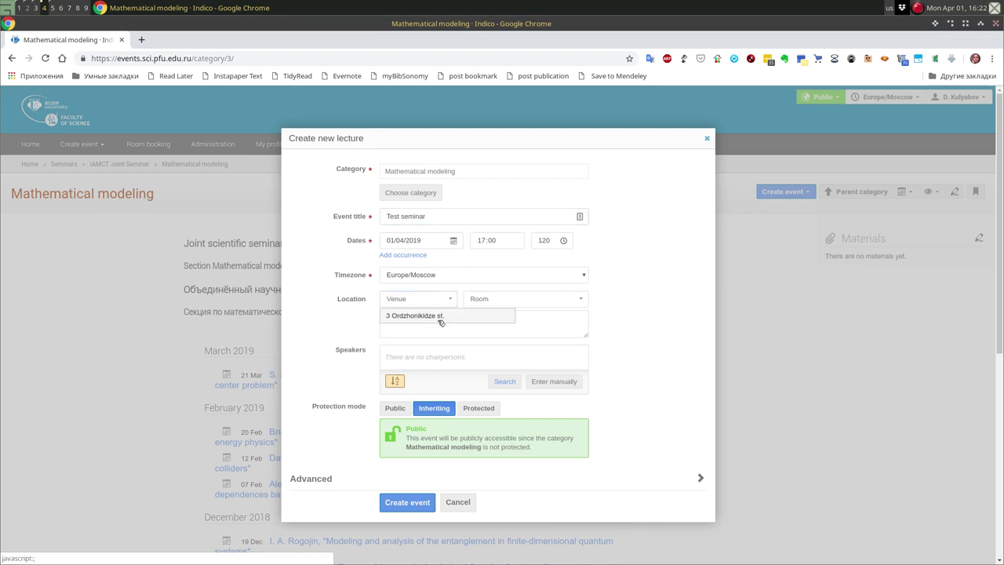
click(441, 319)
click(583, 299)
click(560, 332)
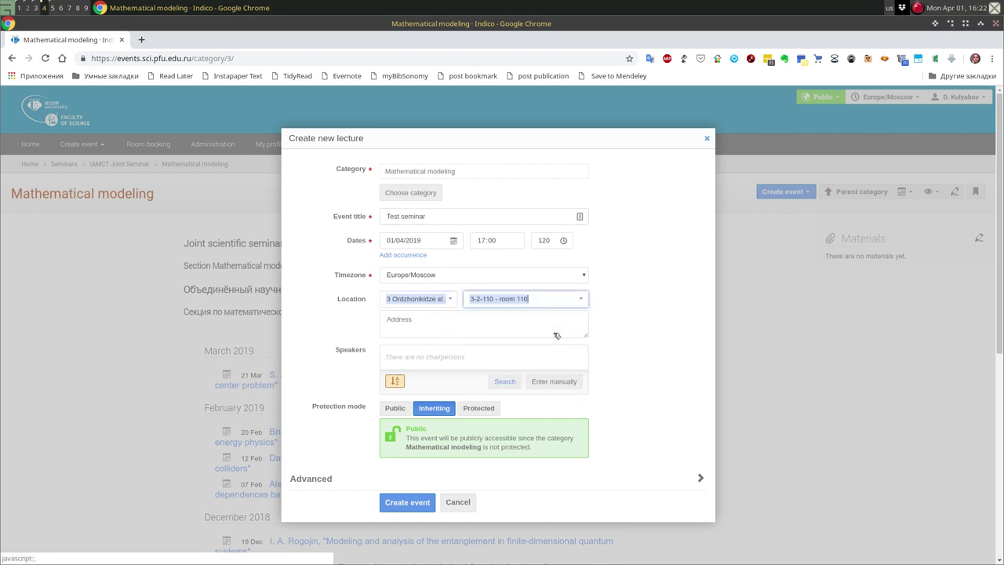
click(408, 503)
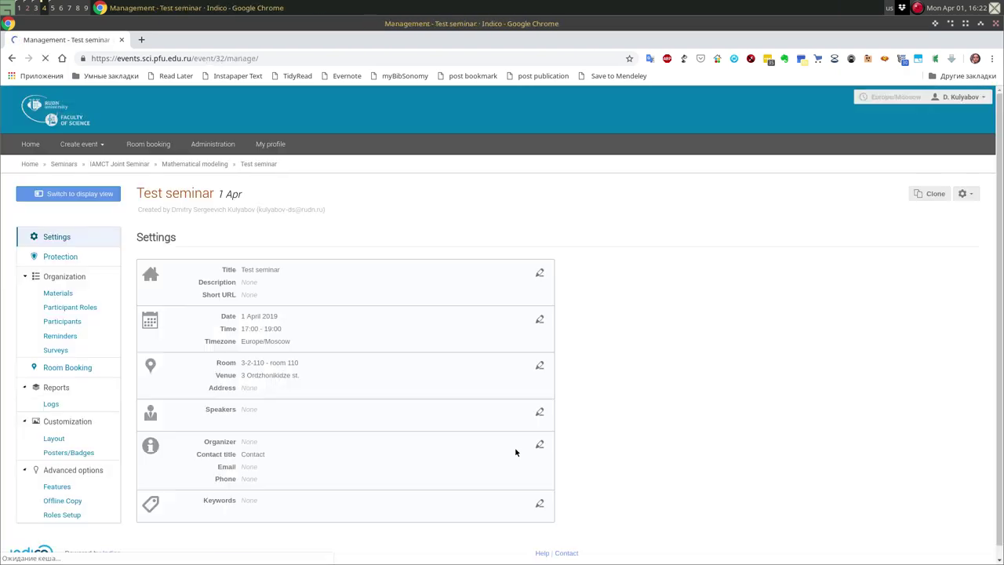
- Examine the event's title and description editor and the speaker options for searching or manually entering a person, without changing anything
click(541, 273)
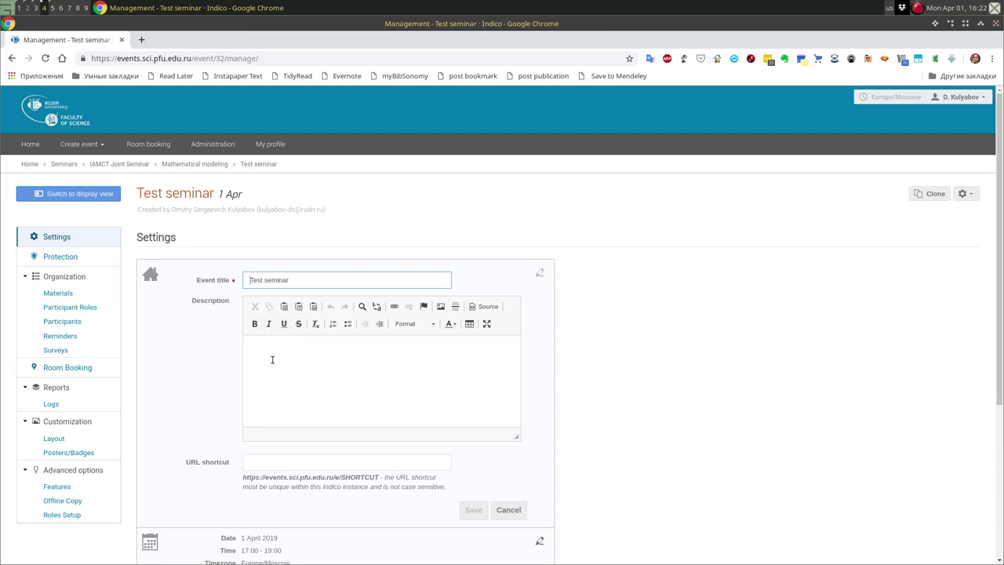
click(272, 357)
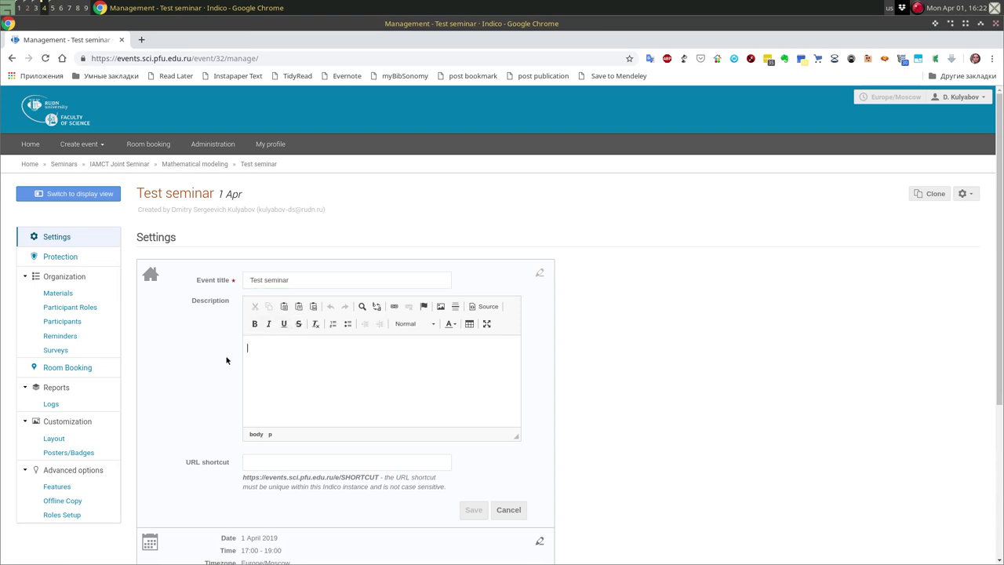
click(510, 511)
scroll(314, 400, down, 1)
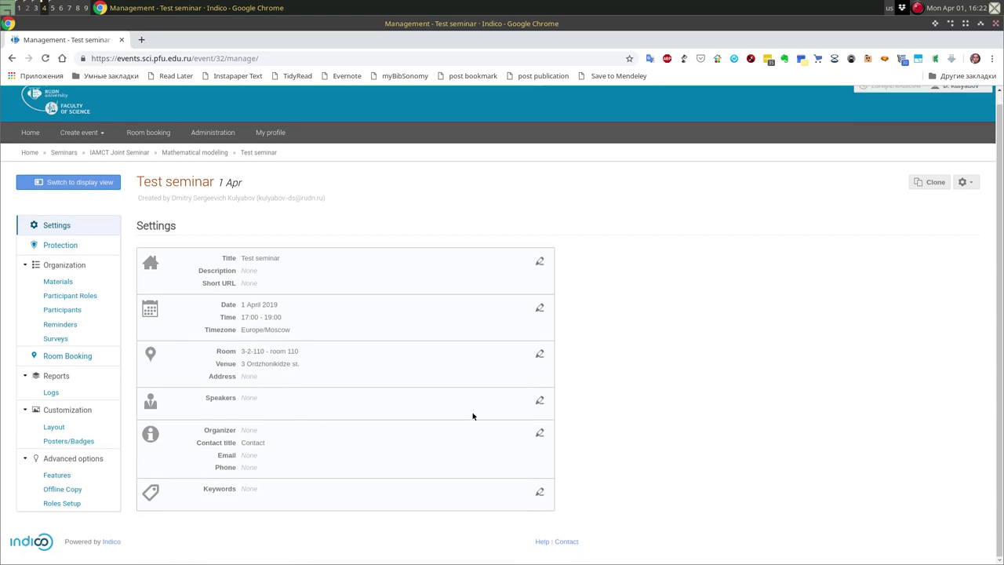
click(540, 400)
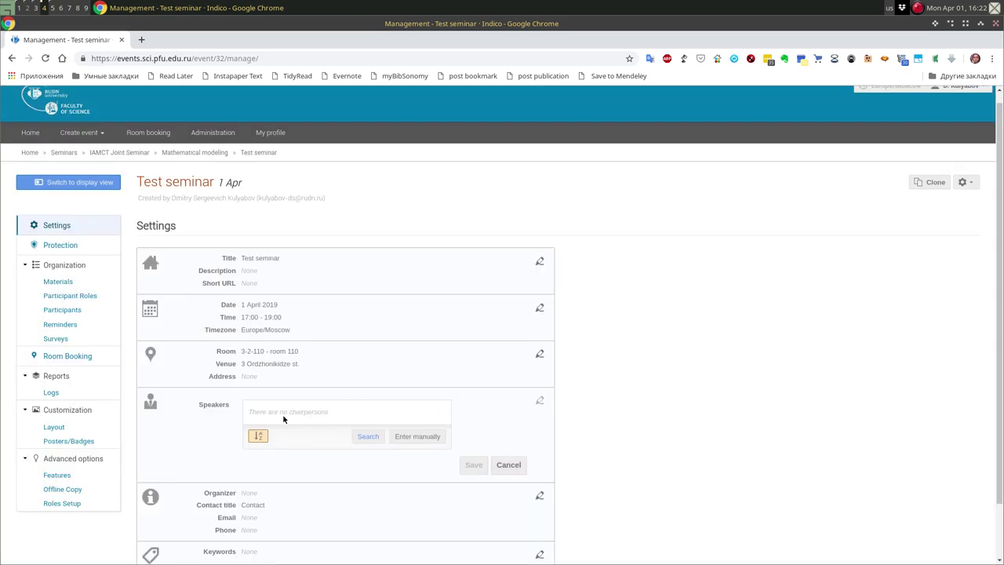
click(371, 437)
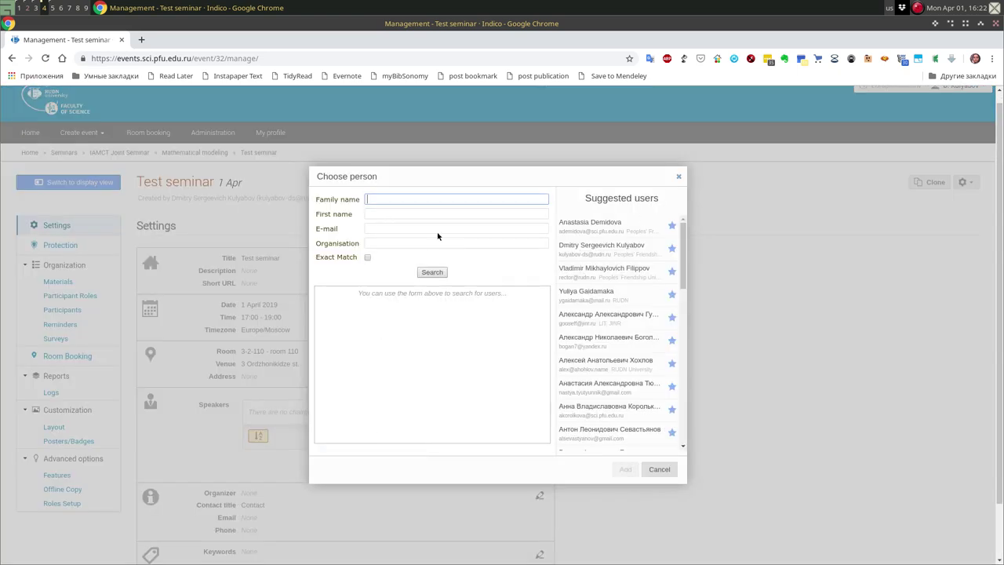
click(635, 457)
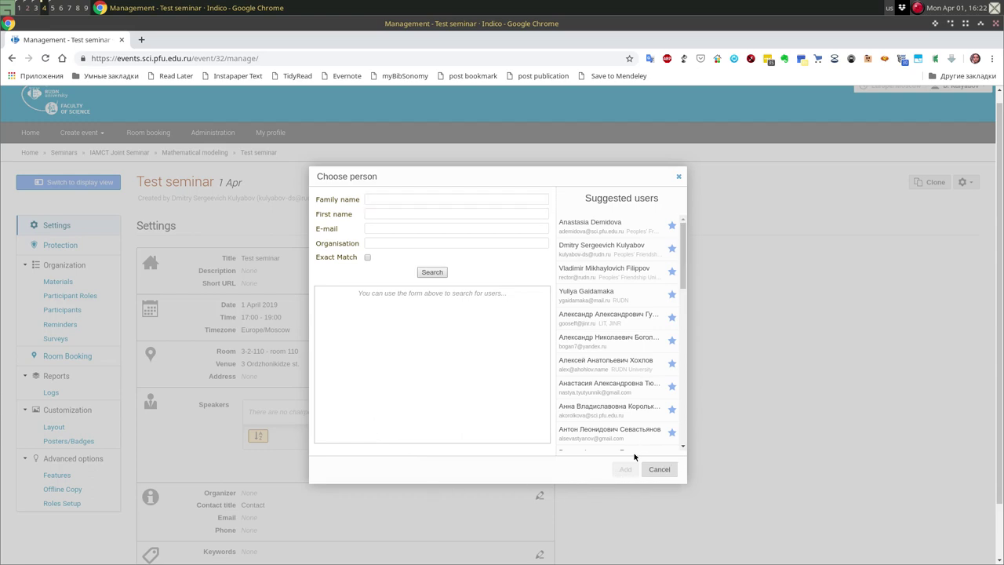
click(659, 470)
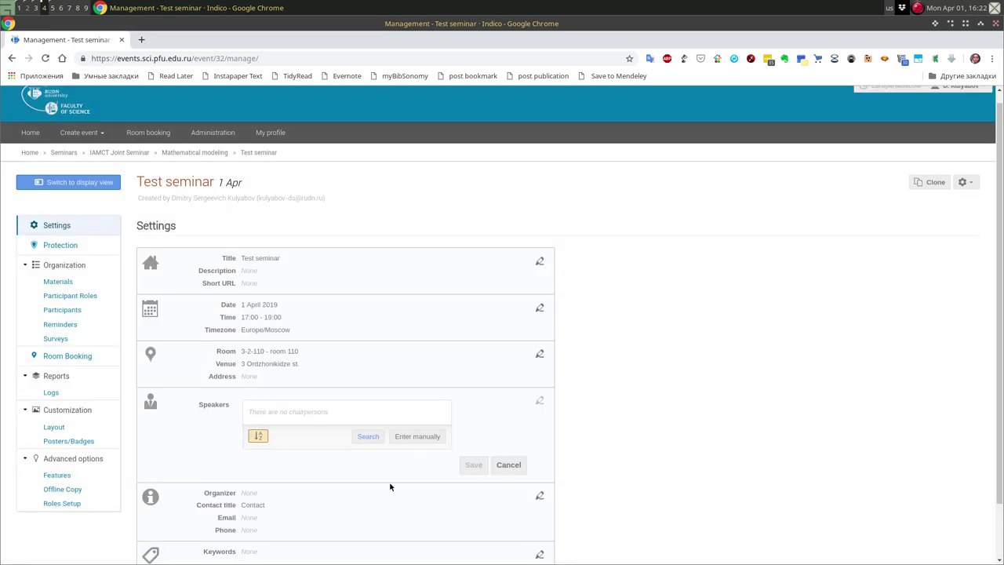
click(419, 438)
click(547, 403)
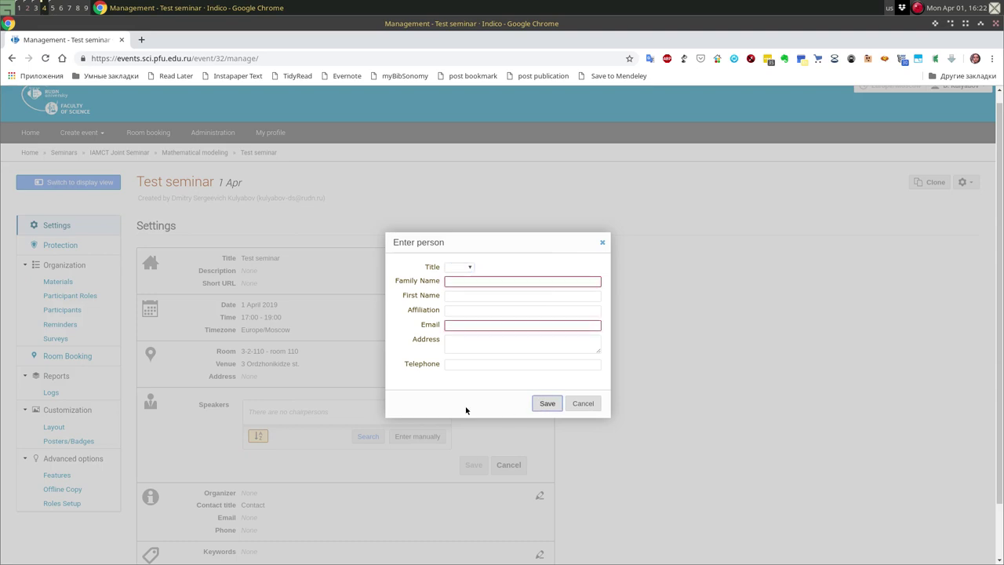
click(583, 403)
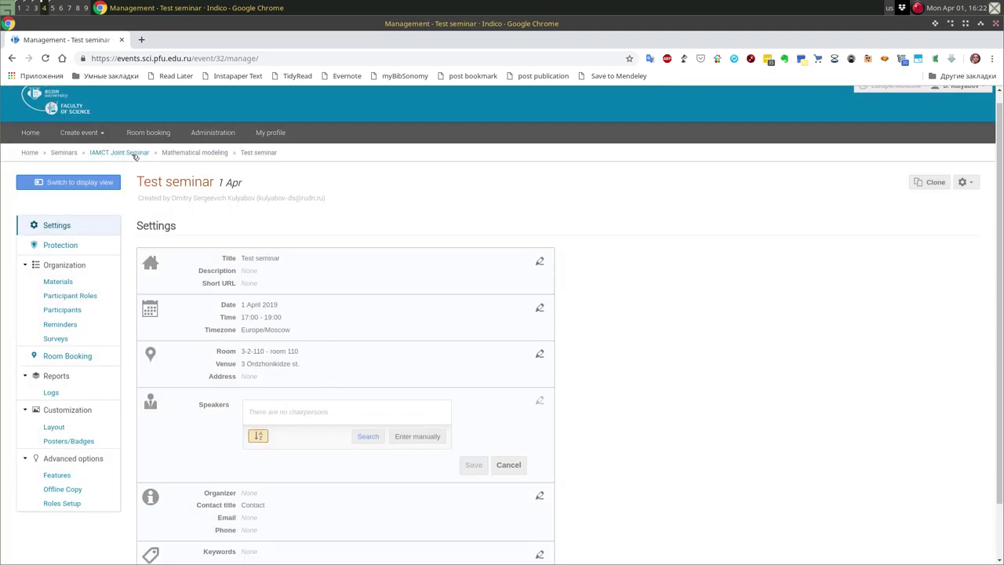
- Create a registration form for the seminar's participants and open registrations immediately
click(75, 313)
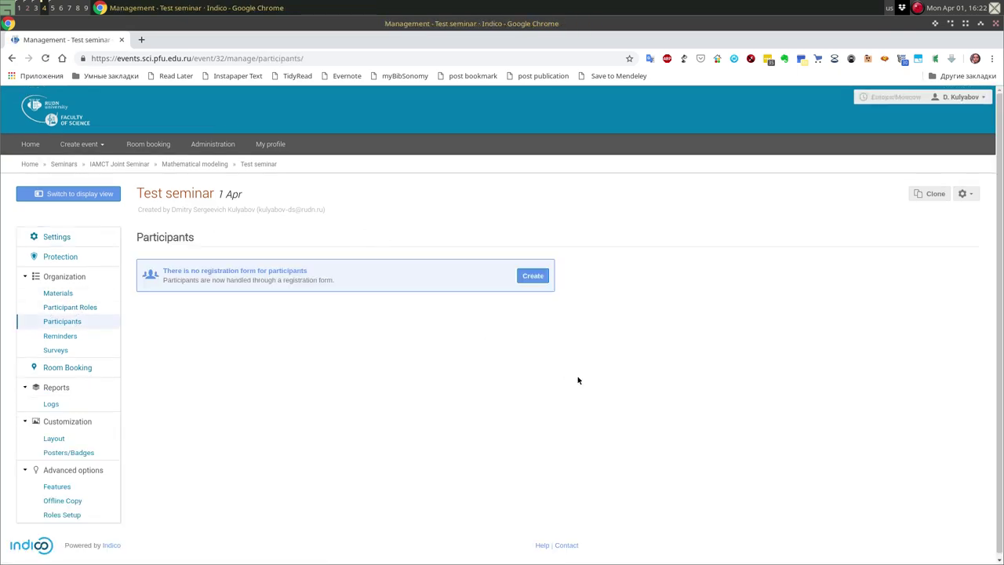
click(533, 281)
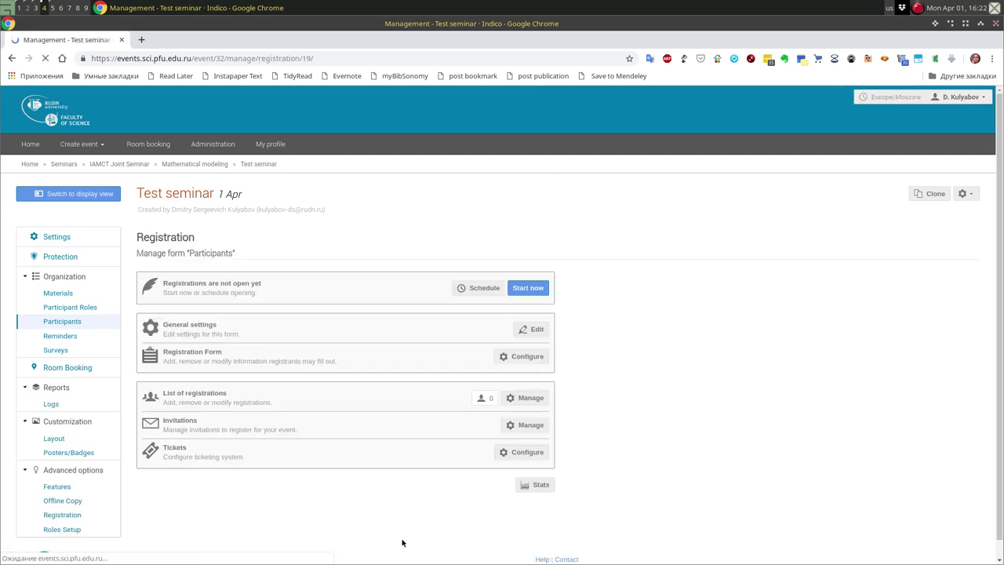
click(526, 288)
- Reschedule the Participants registrations to end on 08/04/2019 at 23:59, with the modification deadline also set to 08/04/2019 at 23:59
click(472, 322)
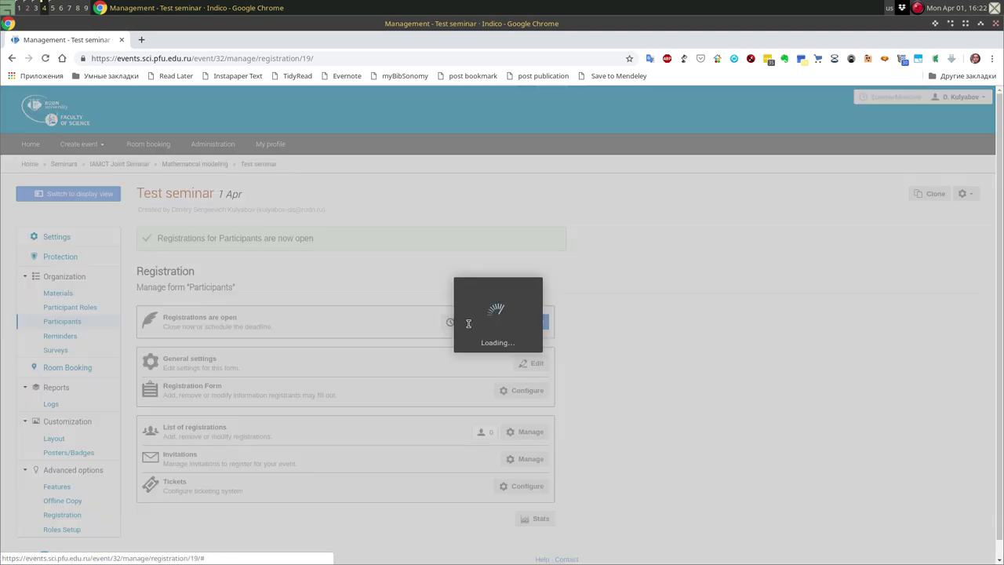
click(455, 314)
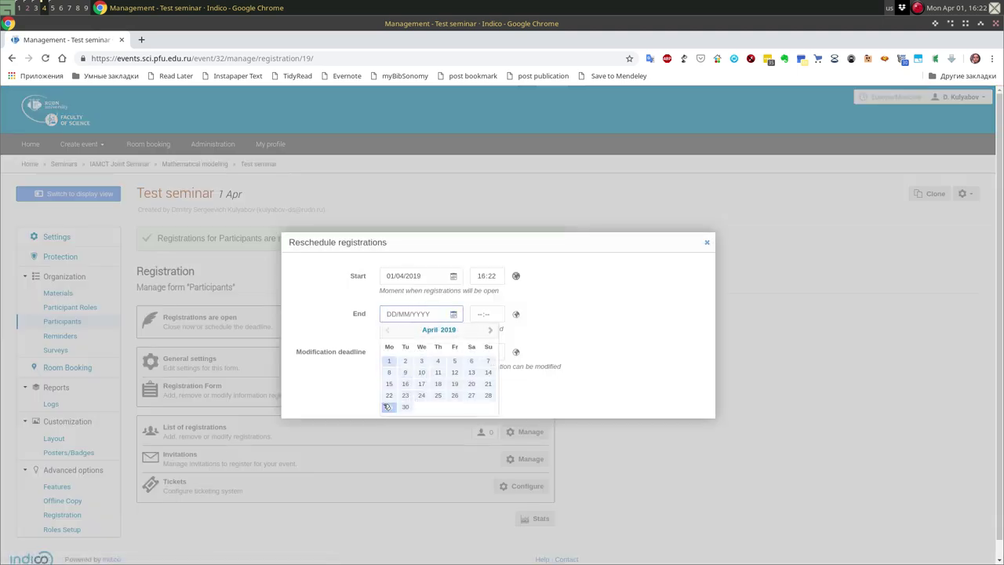
click(389, 372)
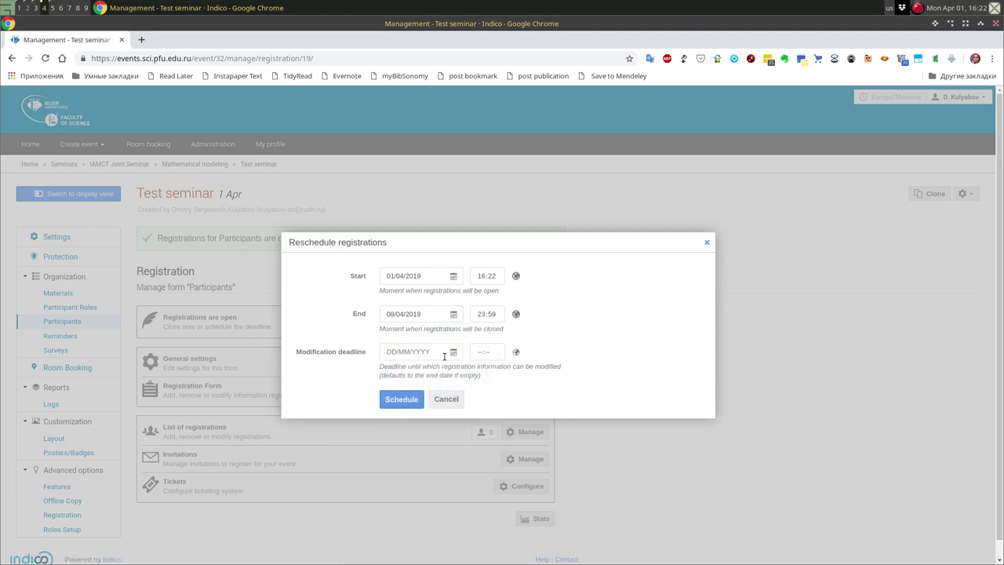
click(453, 351)
click(395, 412)
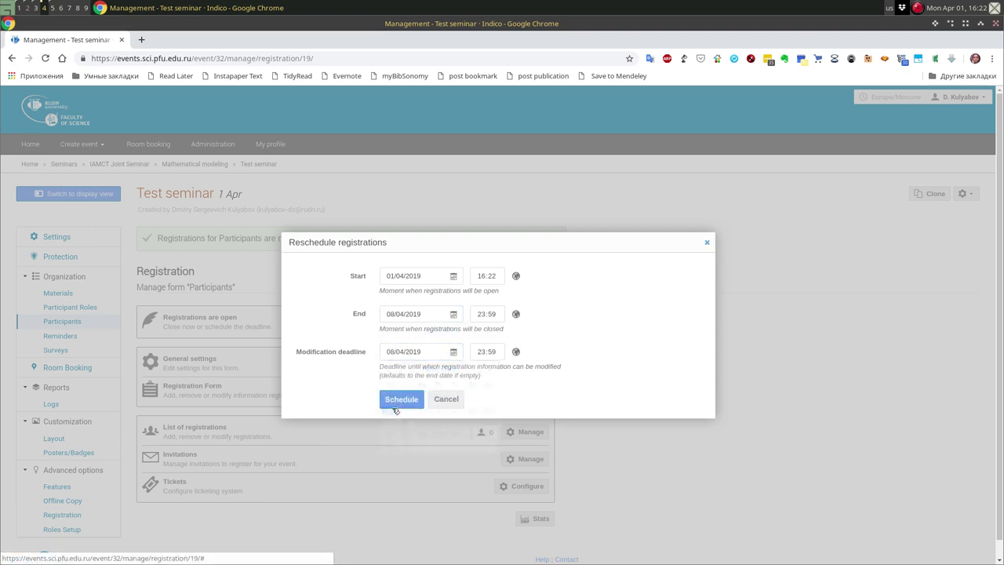
click(401, 399)
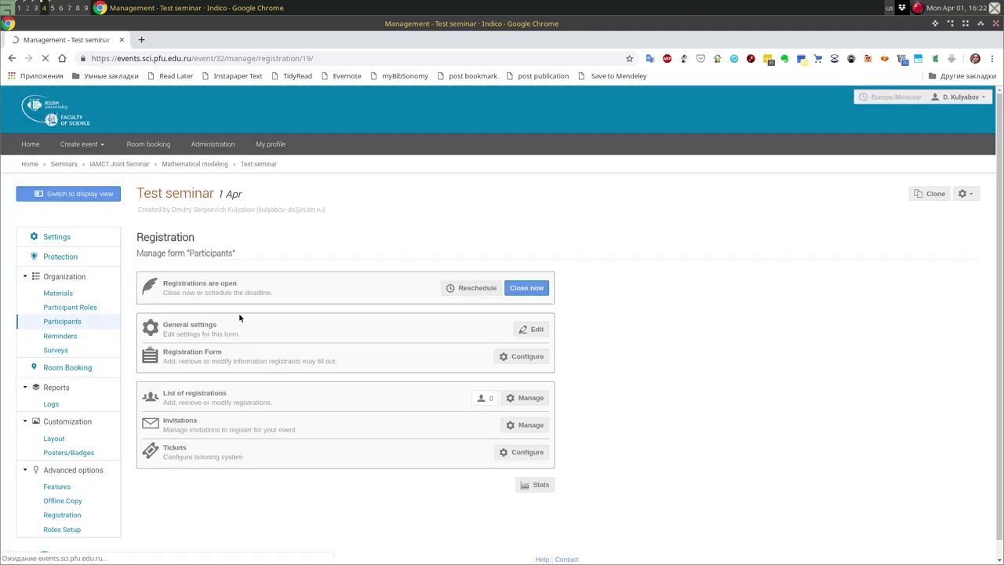
- Edit the registration form's general settings so that modification is allowed until the modification deadline
scroll(431, 510, down, 1)
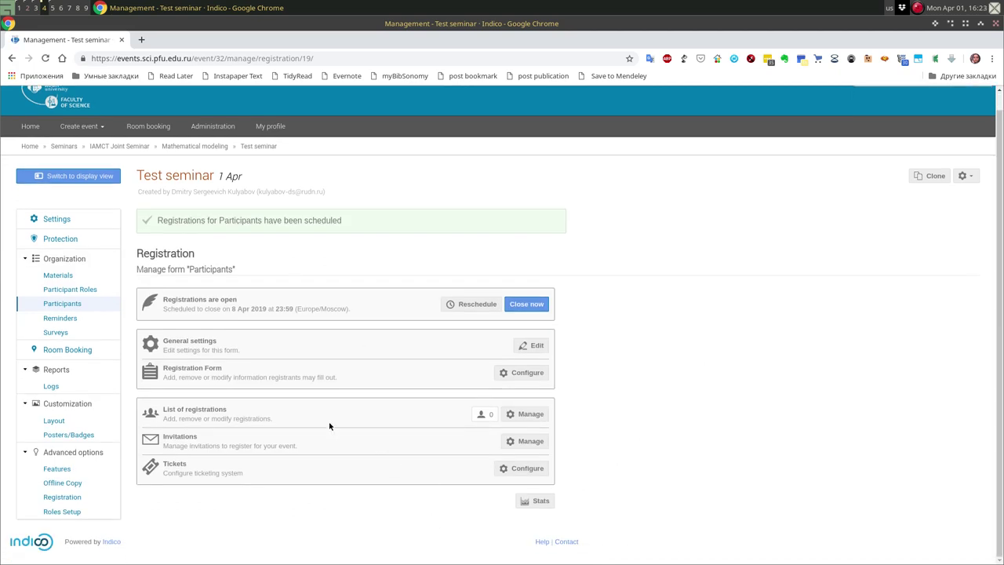
click(522, 346)
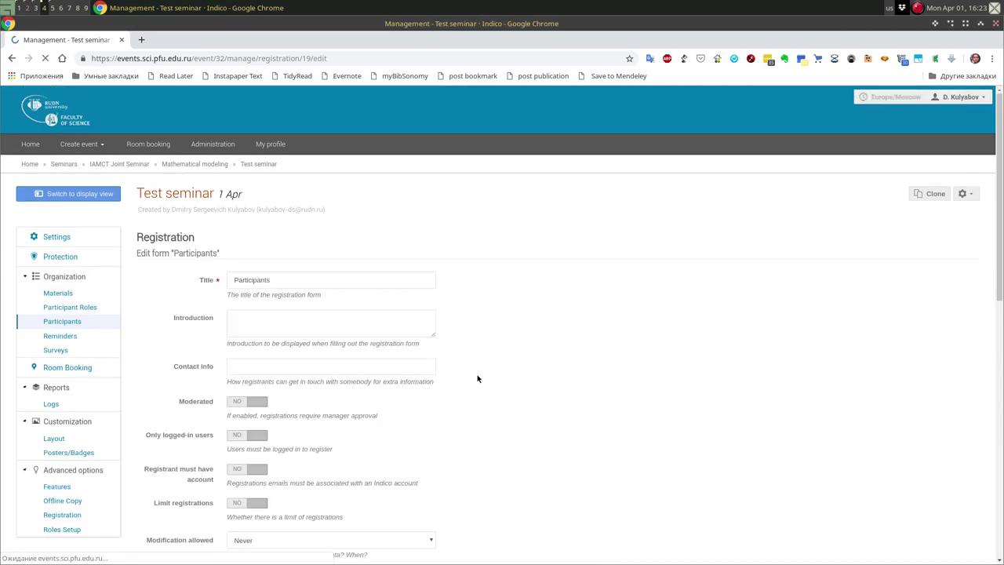
scroll(321, 411, down, 5)
scroll(236, 486, down, 4)
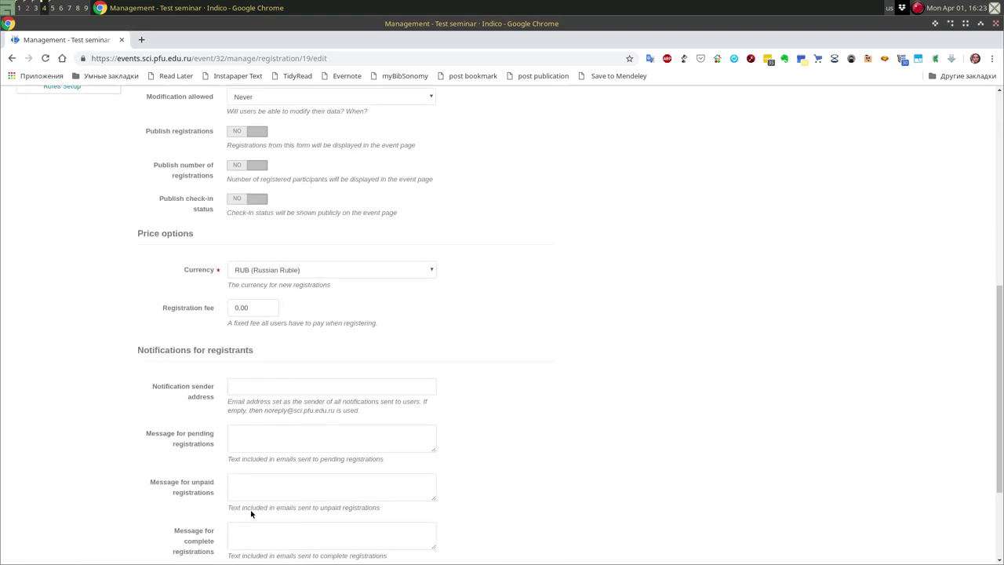
scroll(329, 440, up, 4)
scroll(238, 429, up, 2)
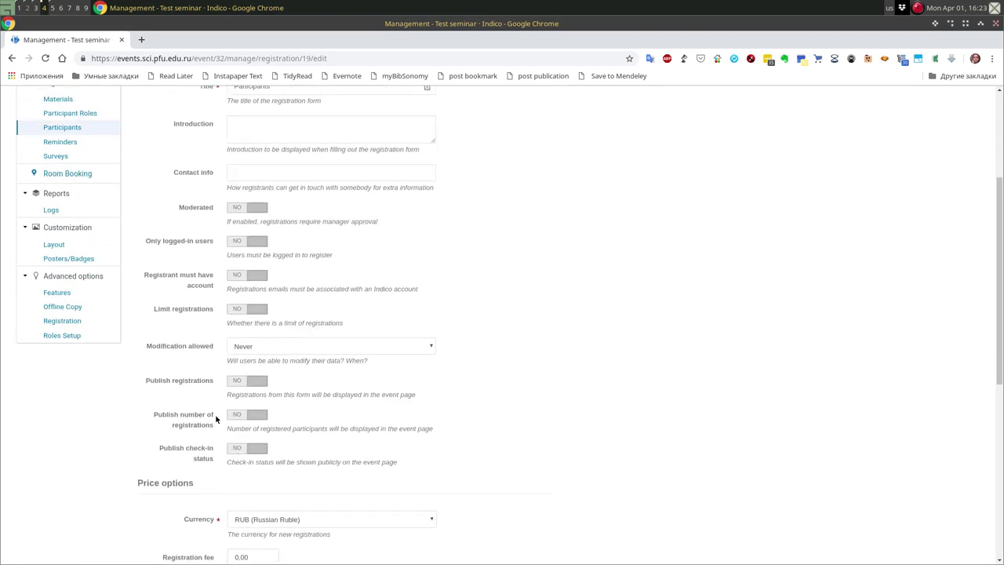
click(263, 347)
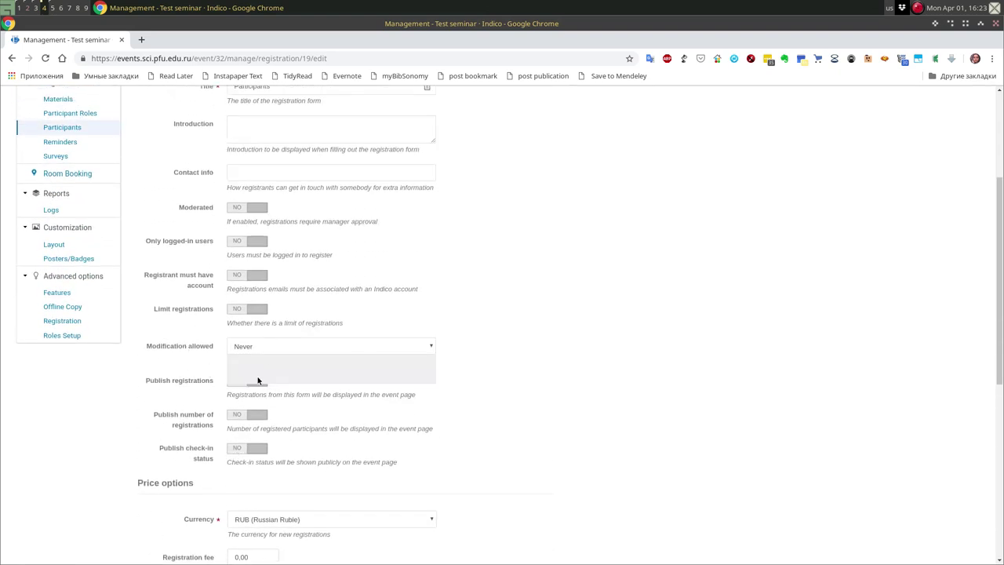
click(302, 360)
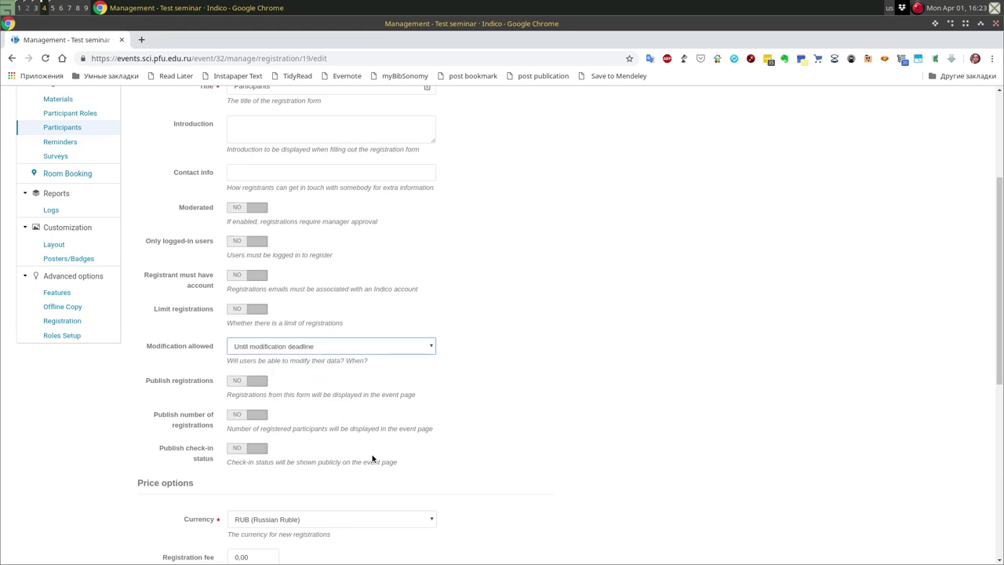
- Enable publishing the number of registrations on the event page and save the form's general settings
scroll(373, 459, up, 1)
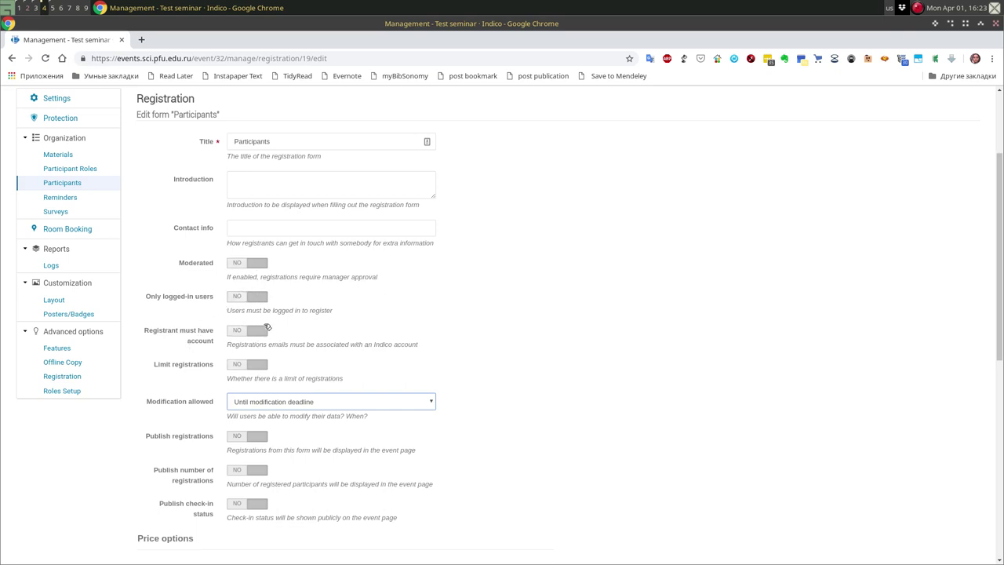
scroll(746, 502, down, 3)
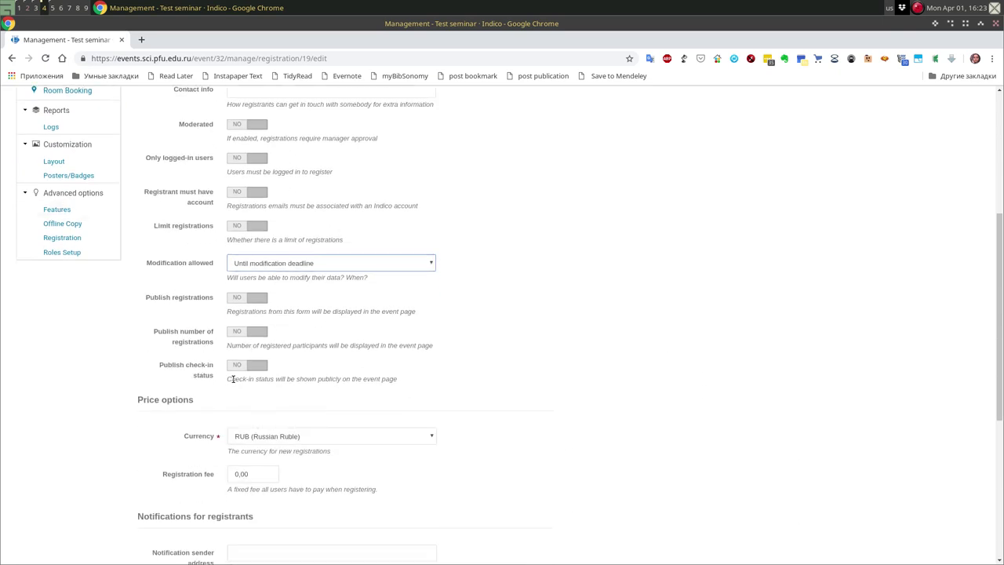
click(250, 332)
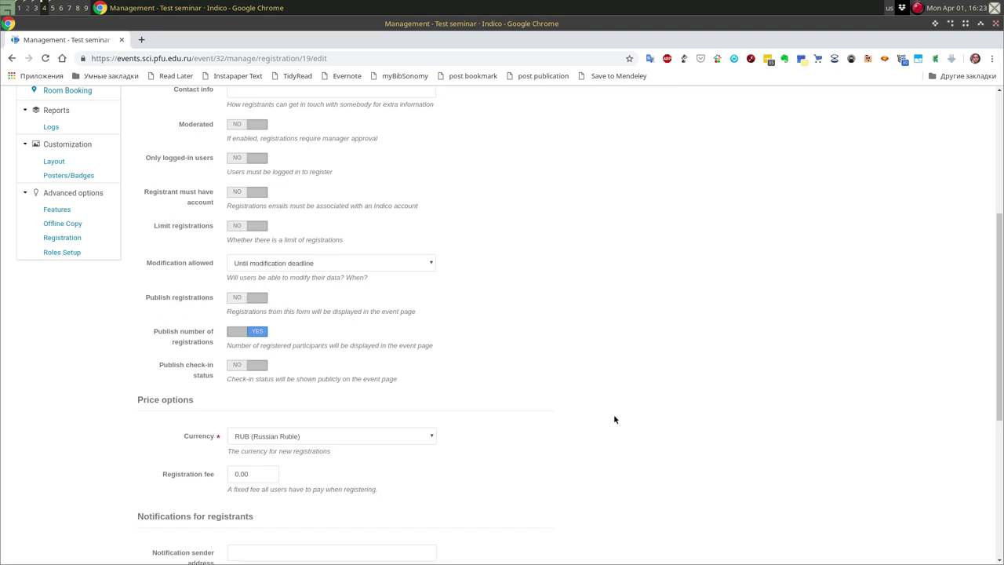
scroll(608, 439, down, 2)
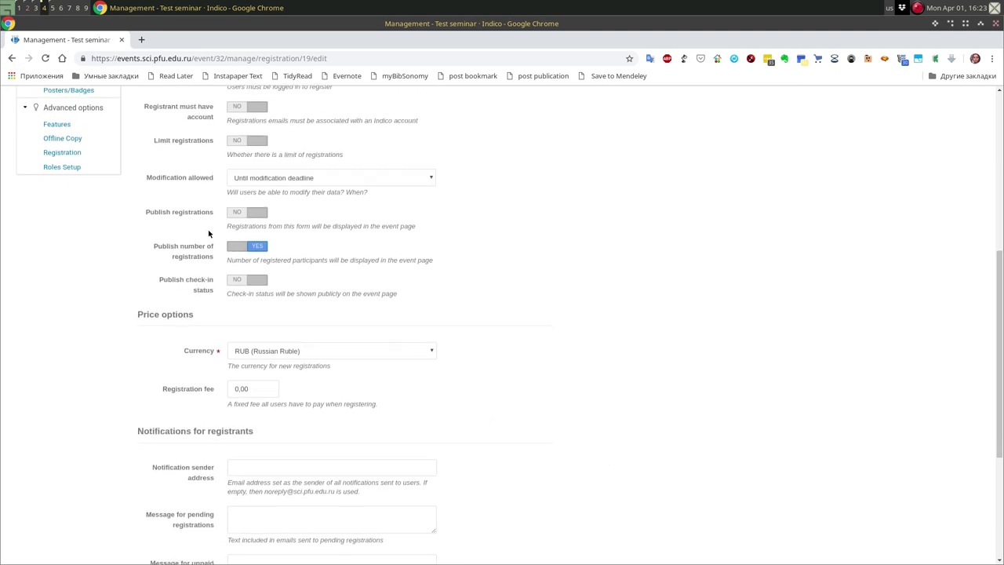
scroll(209, 233, down, 1)
scroll(209, 251, up, 1)
scroll(204, 263, down, 5)
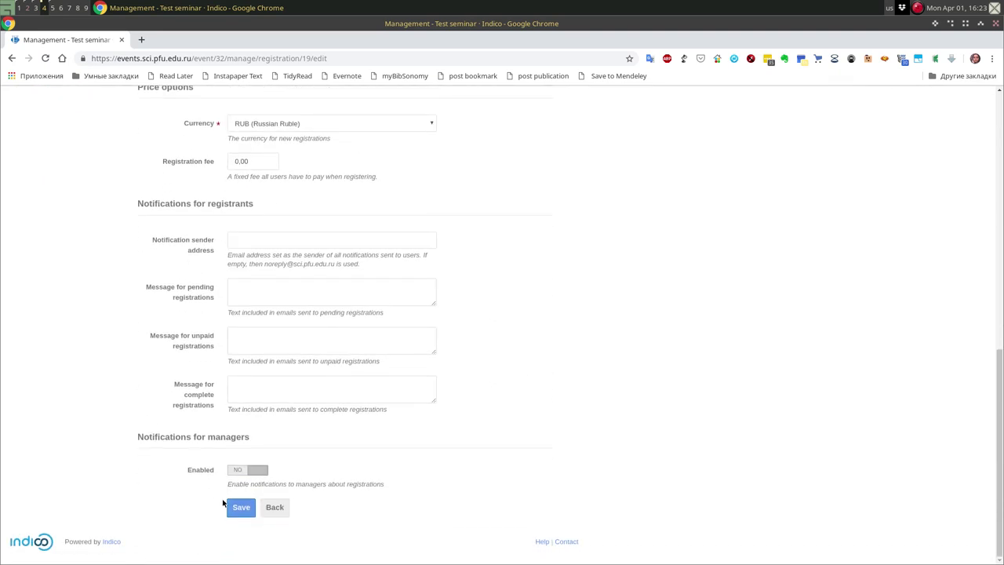
click(239, 507)
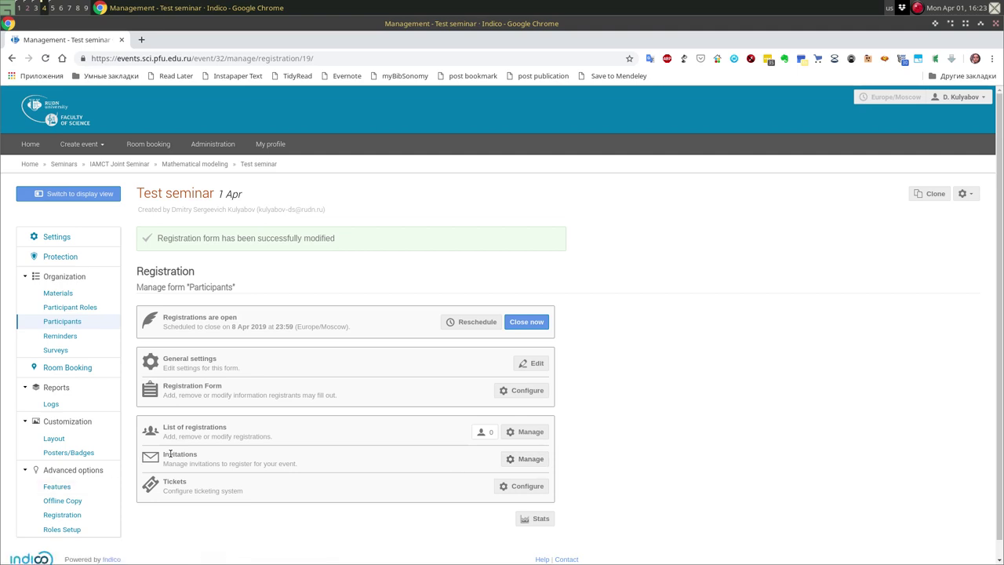
- Start a registration invitation for Indico users and insert a horizontal line below the signature in the email body
click(536, 460)
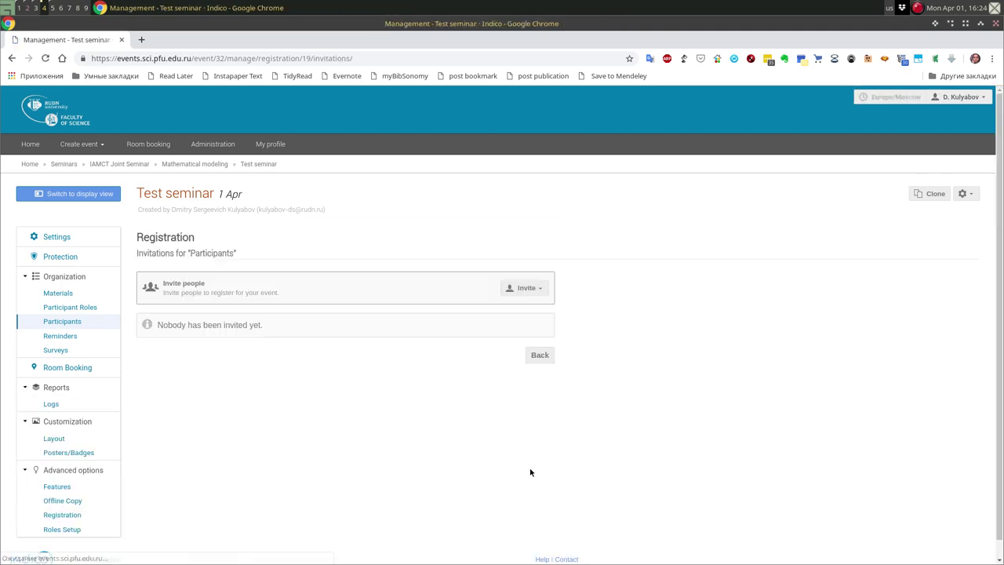
click(526, 288)
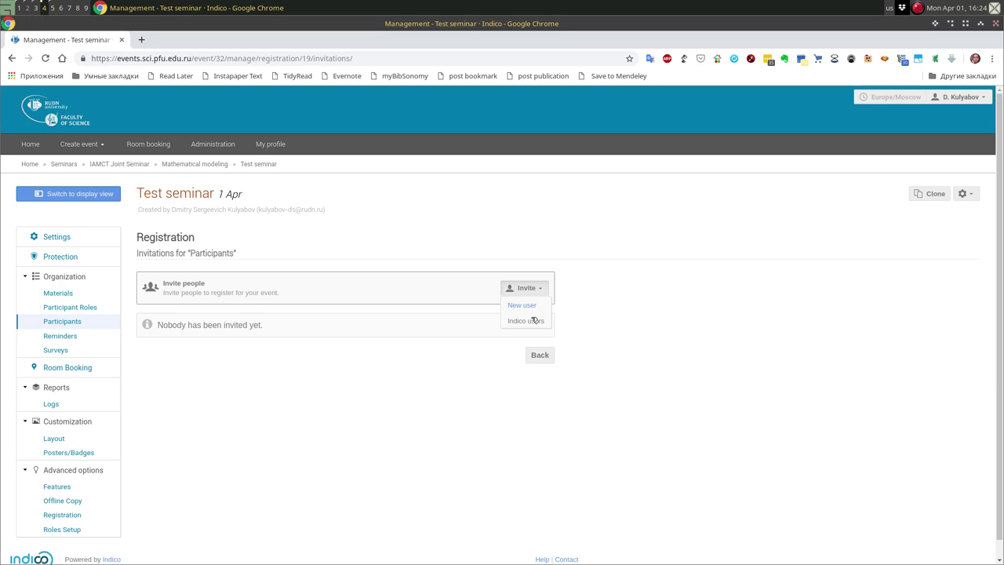
click(533, 321)
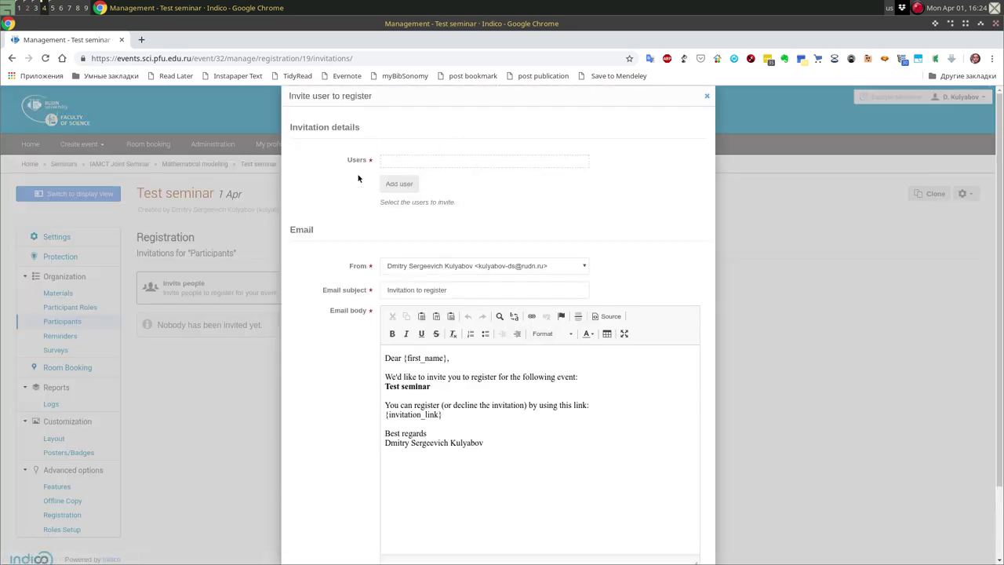
scroll(601, 479, down, 2)
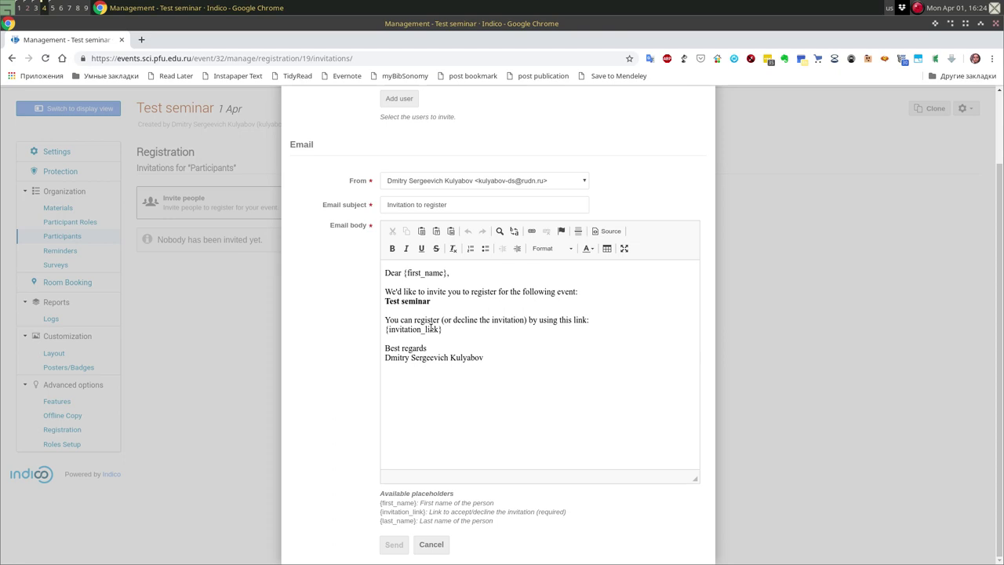
click(529, 366)
key(Return)
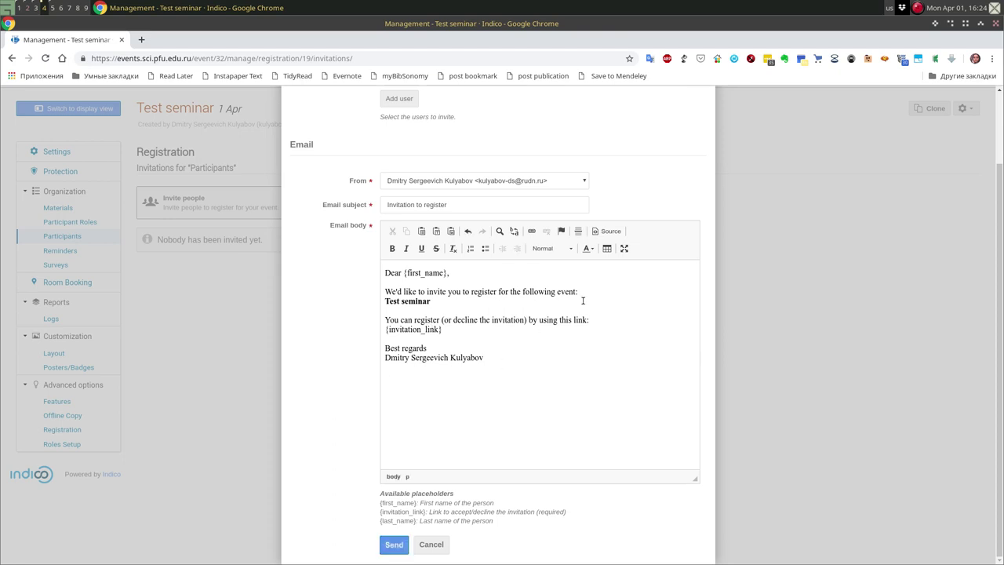
click(578, 231)
scroll(447, 251, up, 2)
click(471, 266)
click(471, 266)
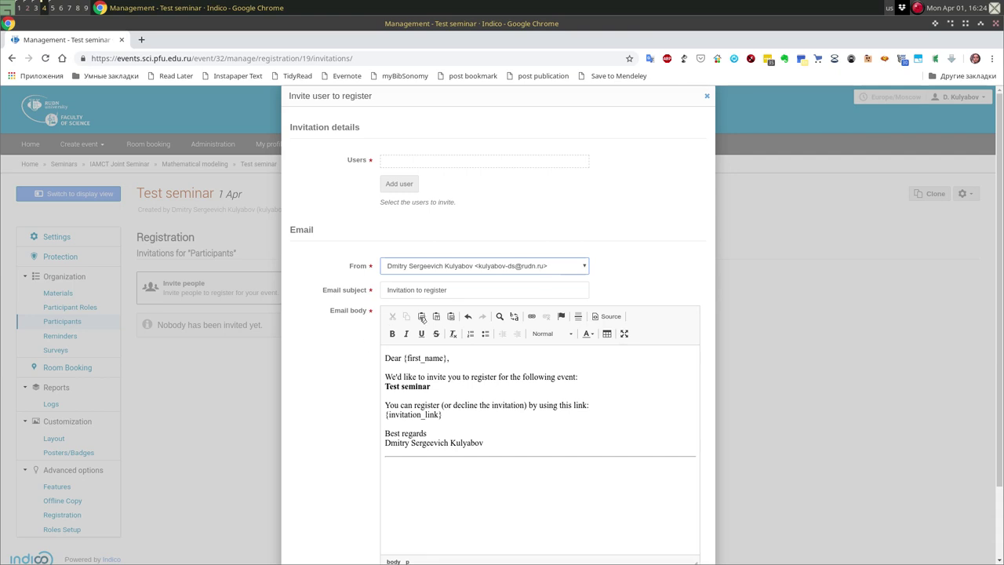
- Add the first eight suggested users to the invitation, review the recipients and email text, and discard the invitation without sending it
click(405, 183)
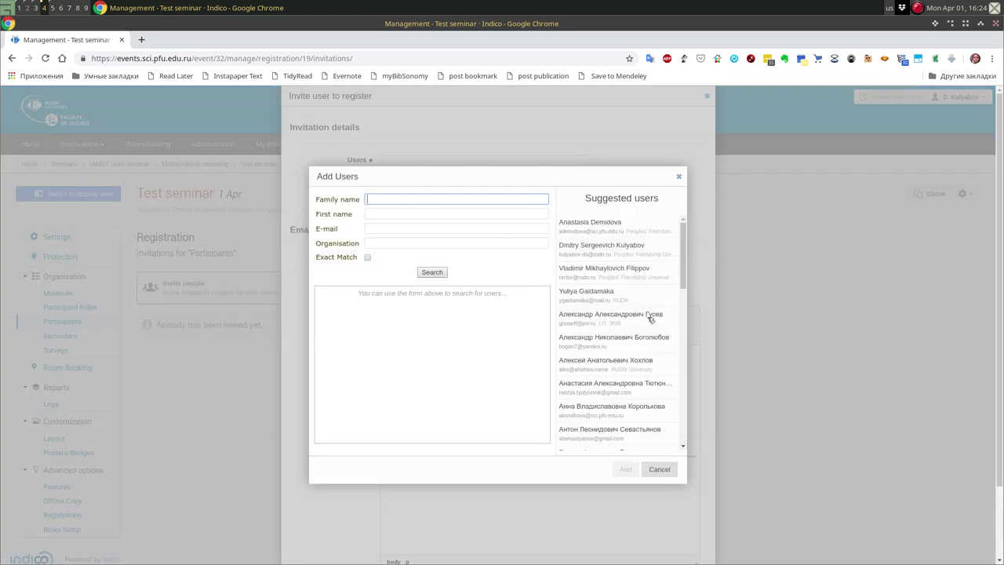
click(629, 229)
drag(621, 248, 602, 388)
click(626, 470)
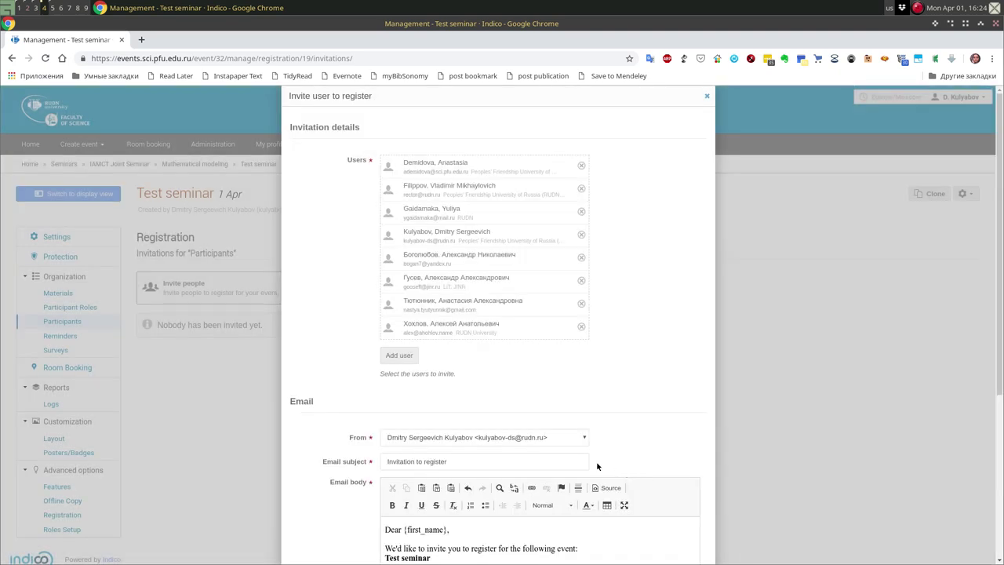
scroll(585, 275, down, 5)
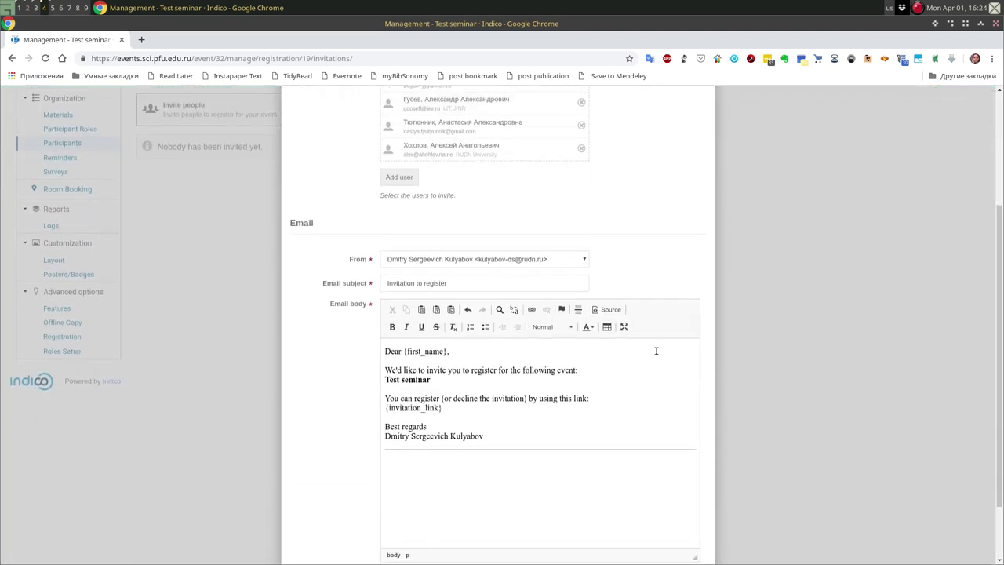
scroll(643, 240, up, 5)
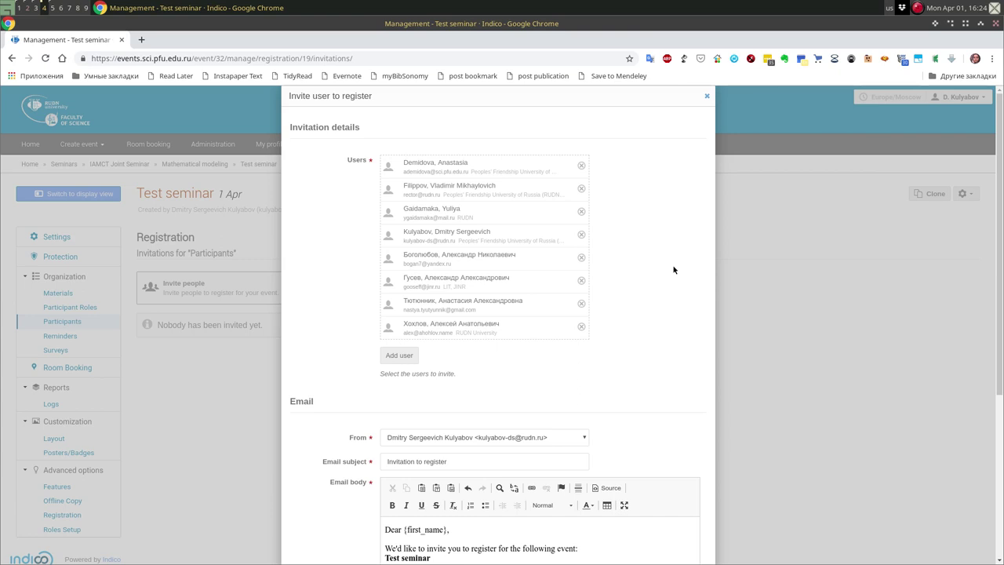
scroll(592, 444, down, 4)
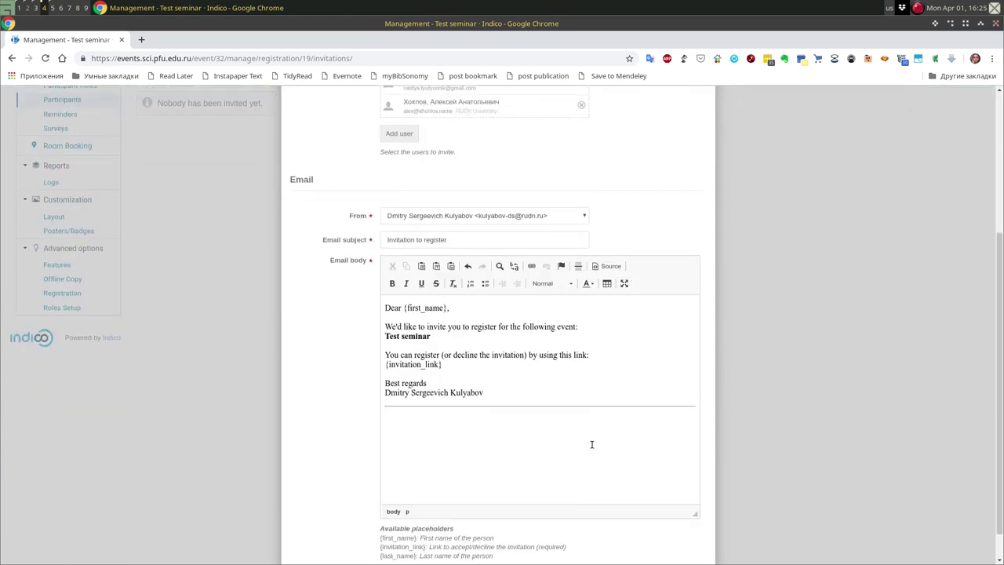
scroll(592, 444, down, 1)
click(444, 545)
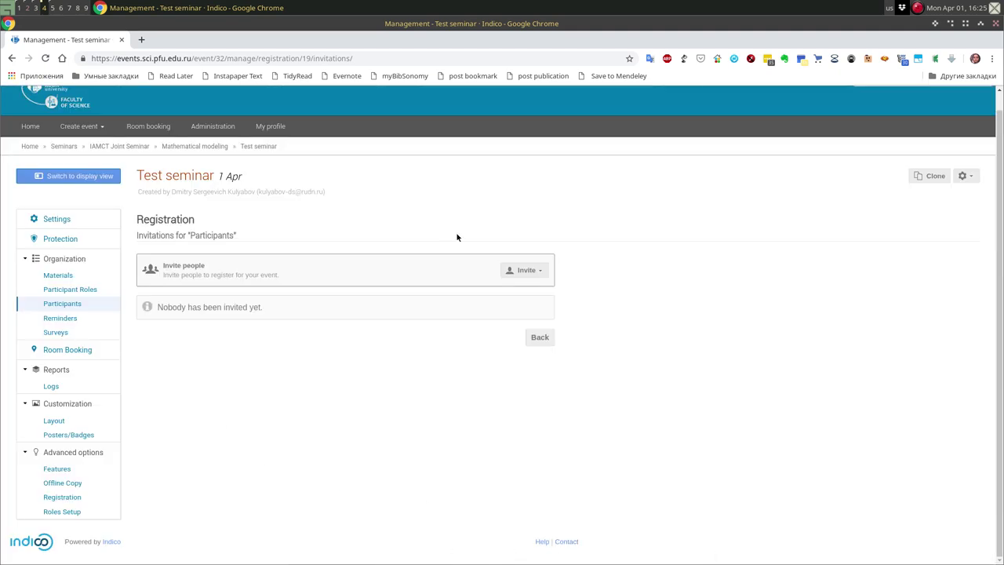